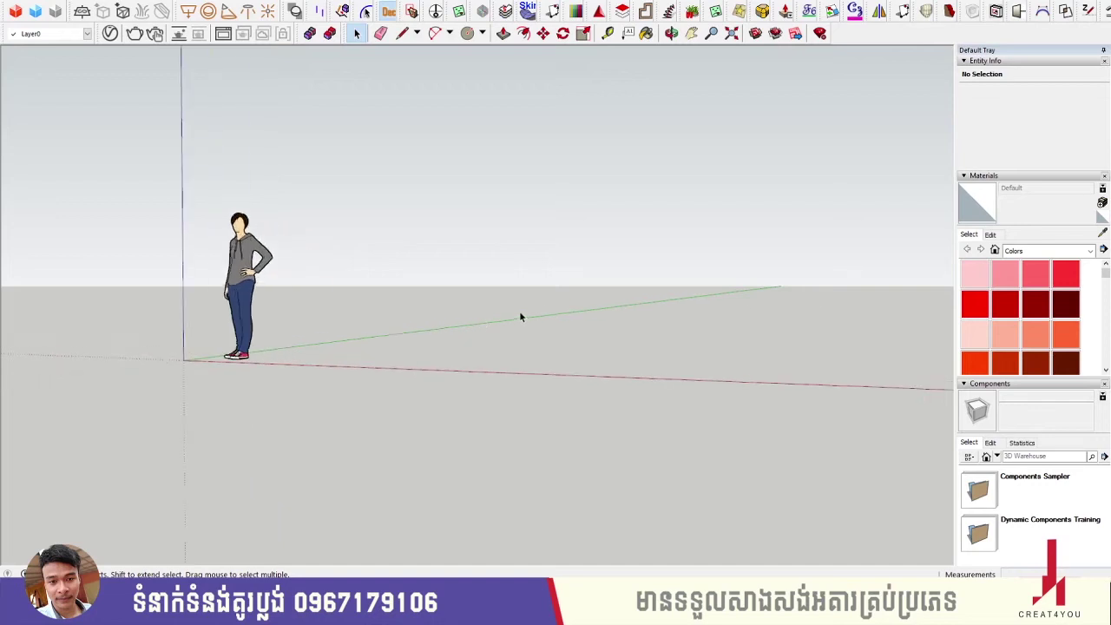
pyautogui.scroll(2, 523, 303)
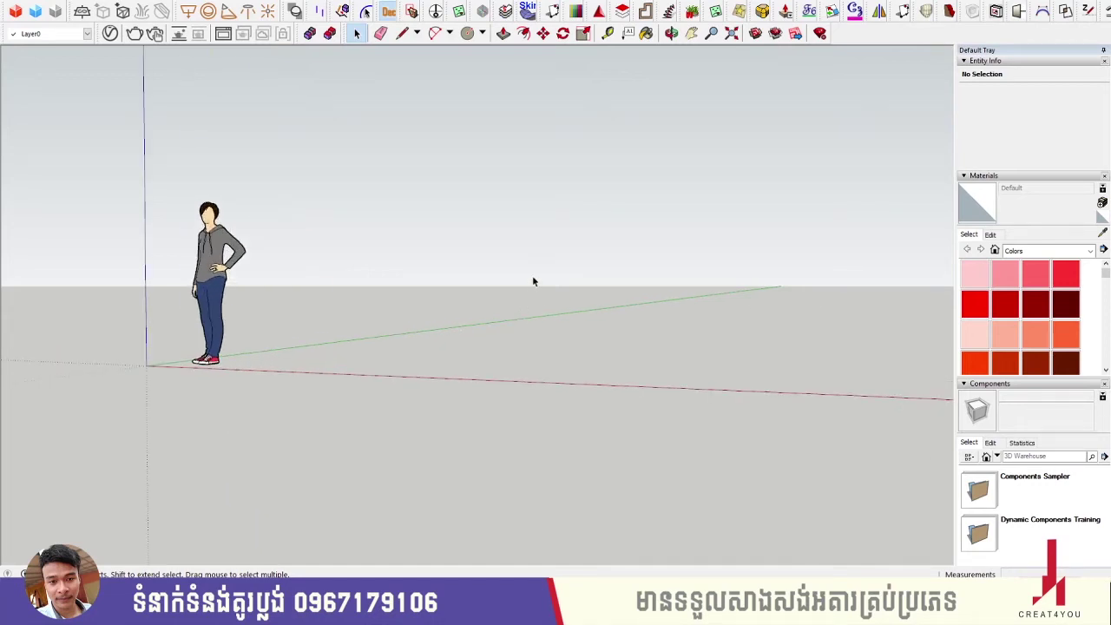
# Adjust the view and select the default Stacy person figure.
pyautogui.scroll(-1, 542, 292)
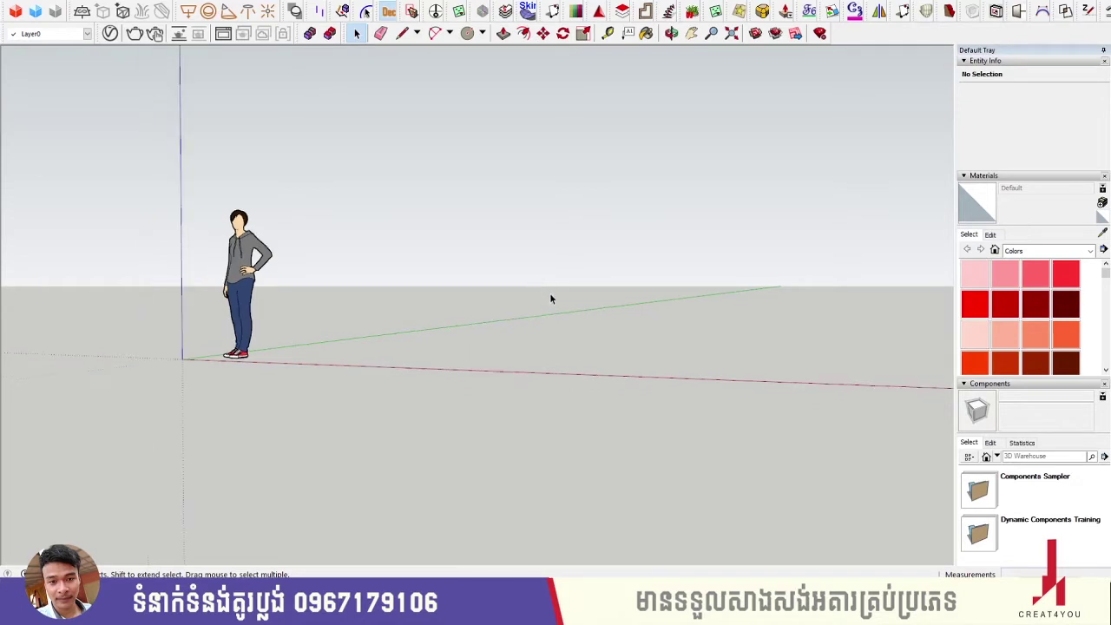
pyautogui.scroll(2, 568, 299)
pyautogui.scroll(-1, 485, 310)
pyautogui.moveTo(461, 314); pyautogui.dragTo(423, 310, button='middle')
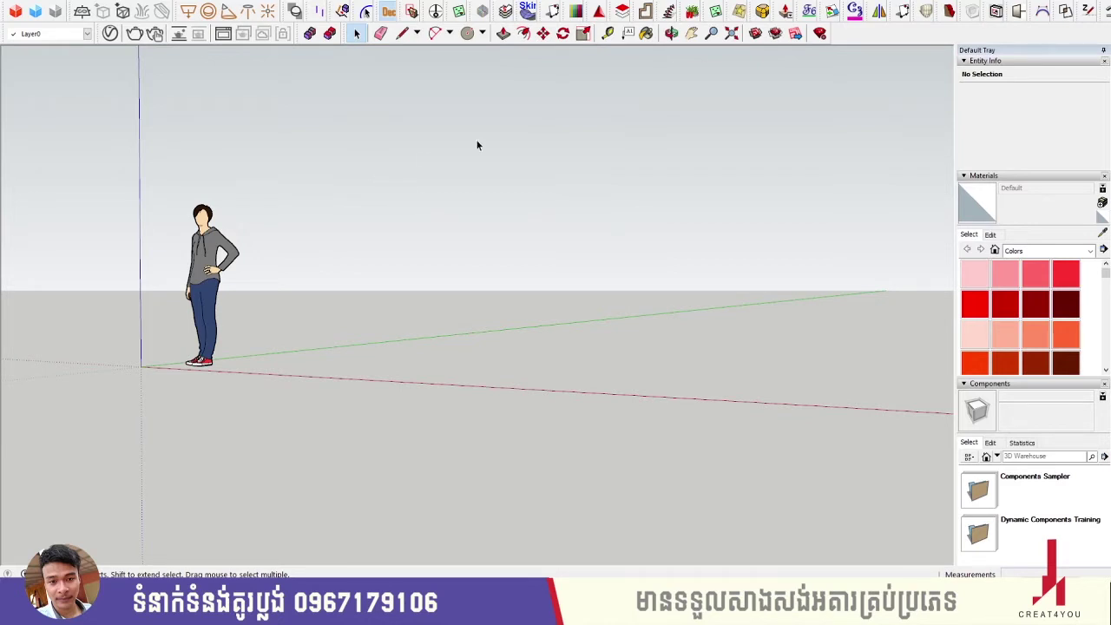
pyautogui.scroll(-1, 406, 248)
pyautogui.keyDown('shift'); pyautogui.moveTo(356, 197); pyautogui.dragTo(413, 282, button='middle'); pyautogui.keyUp('shift')
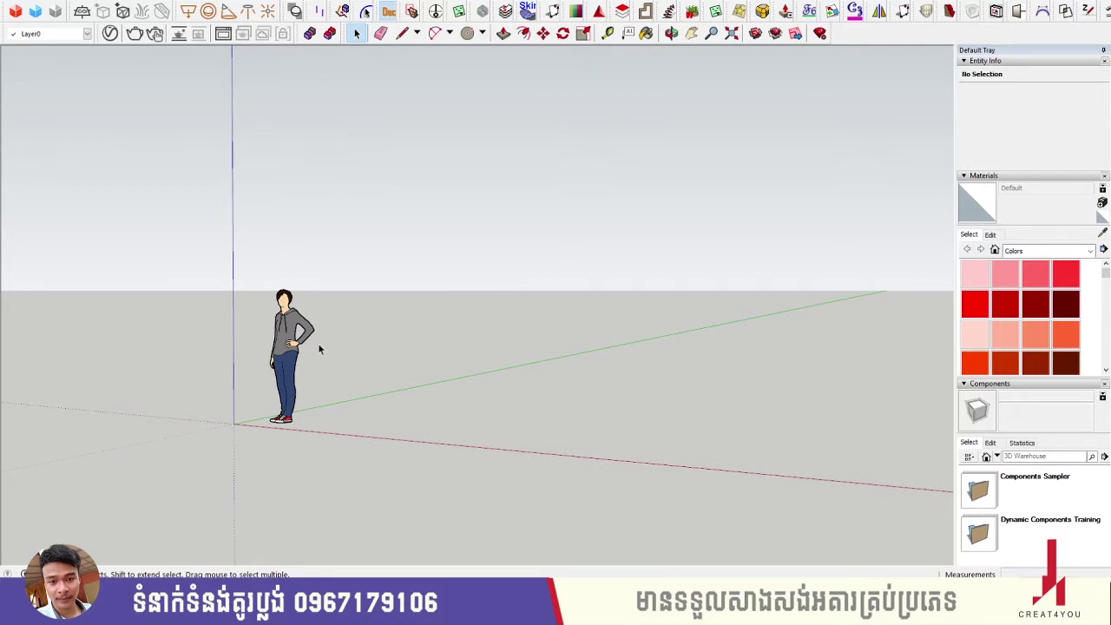
pyautogui.moveTo(317, 342); pyautogui.dragTo(327, 336, button='middle')
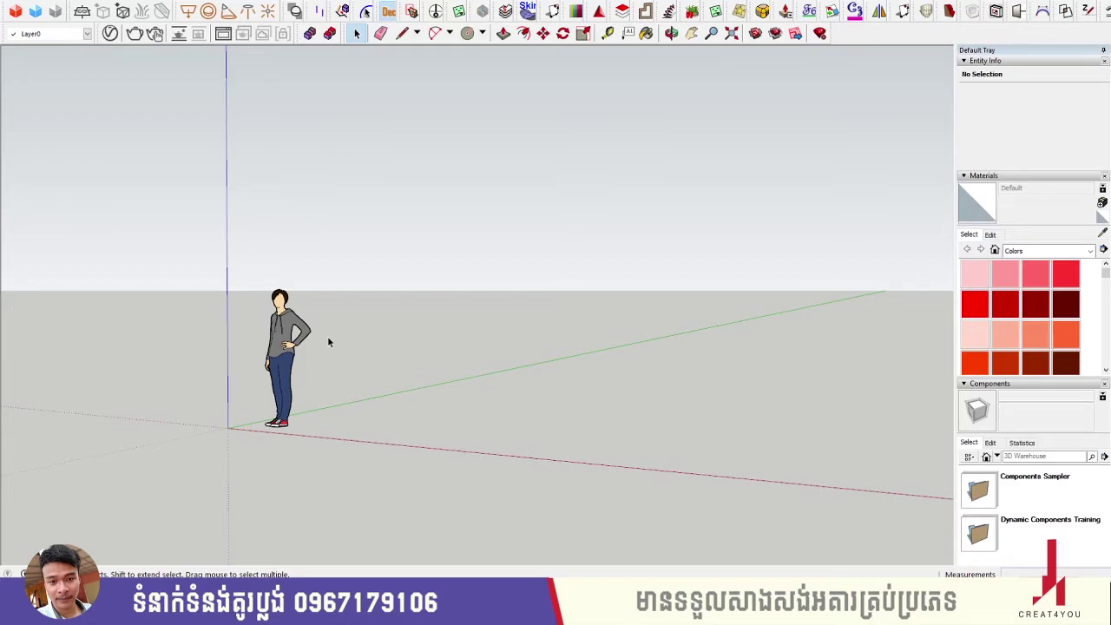
pyautogui.moveTo(327, 341); pyautogui.dragTo(233, 250)
# Delete the person figure and tilt the view to look down on the ground plane.
pyautogui.press('Delete')
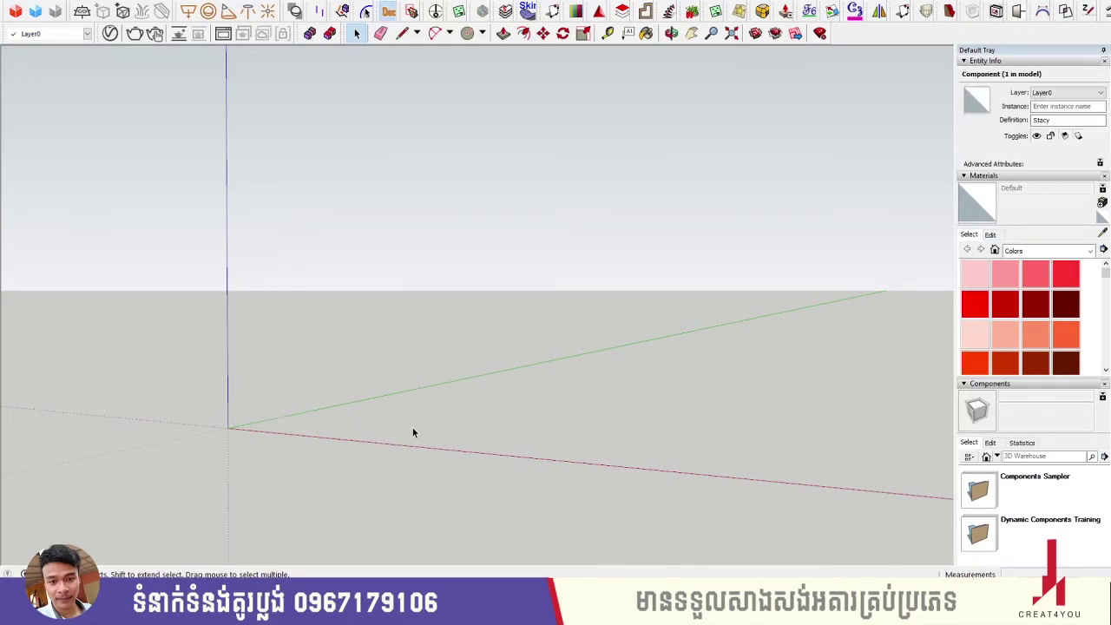
pyautogui.moveTo(412, 427); pyautogui.dragTo(564, 388, button='middle')
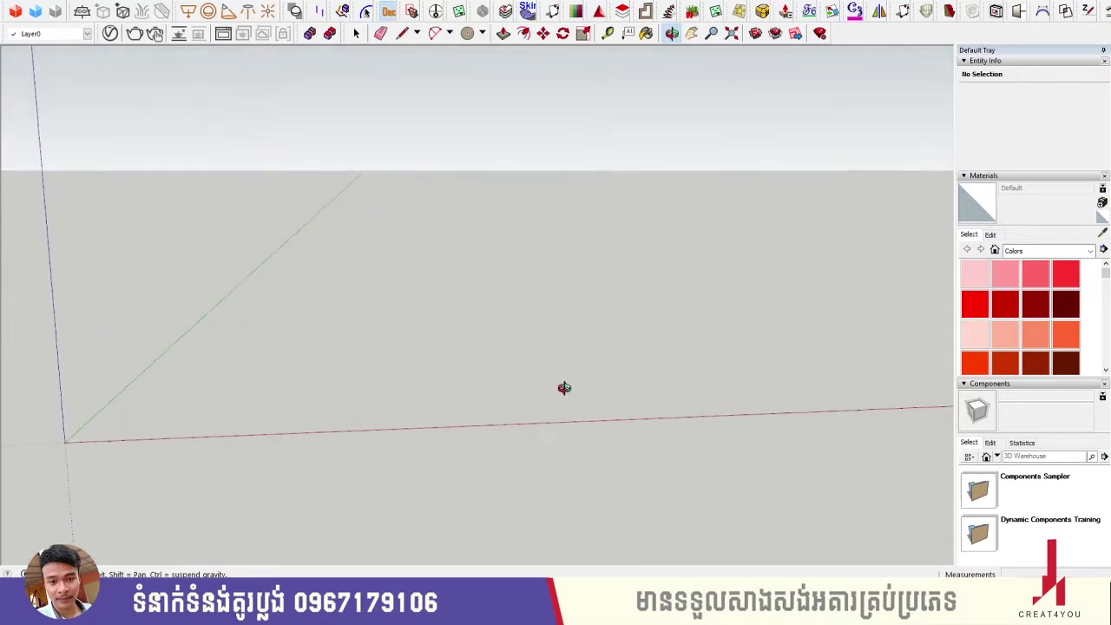
pyautogui.moveTo(367, 357)
pyautogui.mouseDown(button='middle')
pyautogui.moveTo(585, 376)
pyautogui.moveTo(536, 391)
pyautogui.moveTo(484, 364)
pyautogui.moveTo(503, 402)
pyautogui.moveTo(404, 339)
pyautogui.moveTo(412, 375)
pyautogui.mouseUp(button='middle')
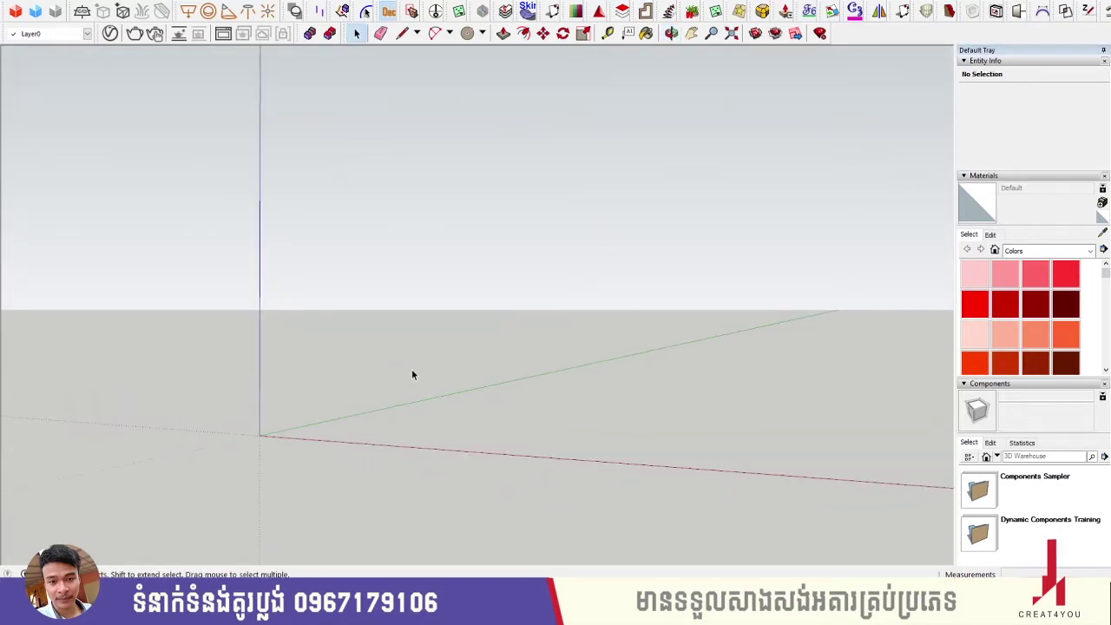
pyautogui.moveTo(367, 414)
pyautogui.keyDown('shift'); pyautogui.mouseDown(button='middle')
pyautogui.moveTo(335, 372)
pyautogui.moveTo(330, 458)
pyautogui.moveTo(361, 365)
pyautogui.mouseUp(button='middle'); pyautogui.keyUp('shift')
# Orbit to a working angle around the origin and start the Line tool.
pyautogui.moveTo(327, 412); pyautogui.dragTo(268, 441, button='middle')
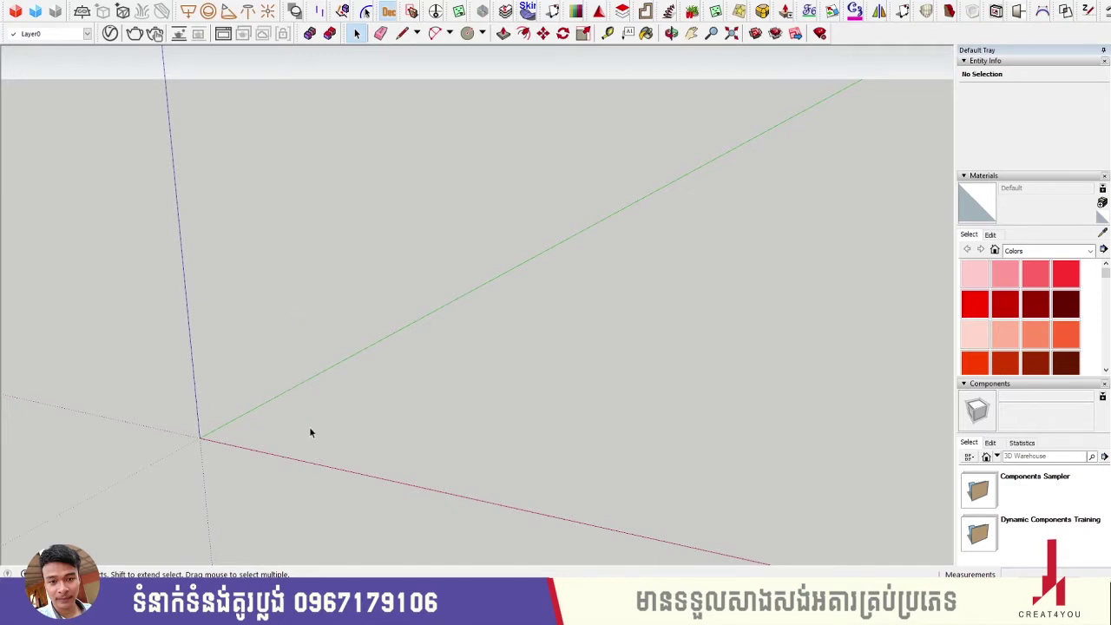
pyautogui.moveTo(321, 434); pyautogui.dragTo(305, 365, button='middle')
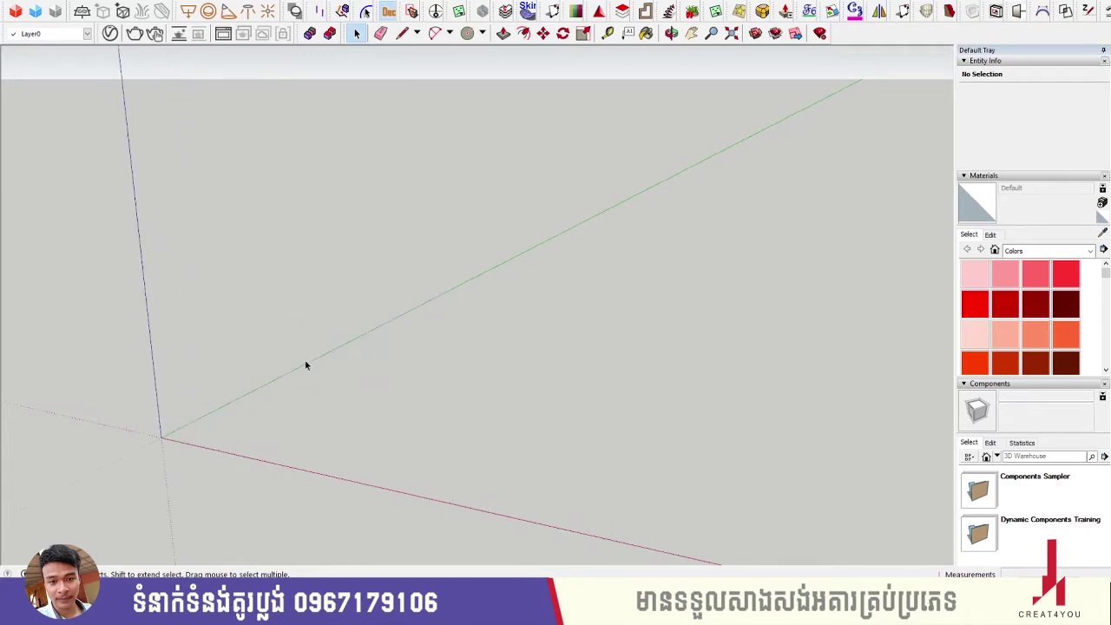
pyautogui.moveTo(266, 415)
pyautogui.mouseDown(button='middle')
pyautogui.moveTo(295, 384)
pyautogui.moveTo(457, 397)
pyautogui.moveTo(313, 399)
pyautogui.moveTo(325, 432)
pyautogui.moveTo(240, 390)
pyautogui.moveTo(442, 391)
pyautogui.moveTo(297, 350)
pyautogui.moveTo(523, 424)
pyautogui.moveTo(442, 369)
pyautogui.moveTo(449, 411)
pyautogui.moveTo(426, 351)
pyautogui.moveTo(436, 382)
pyautogui.moveTo(426, 425)
pyautogui.mouseUp(button='middle')
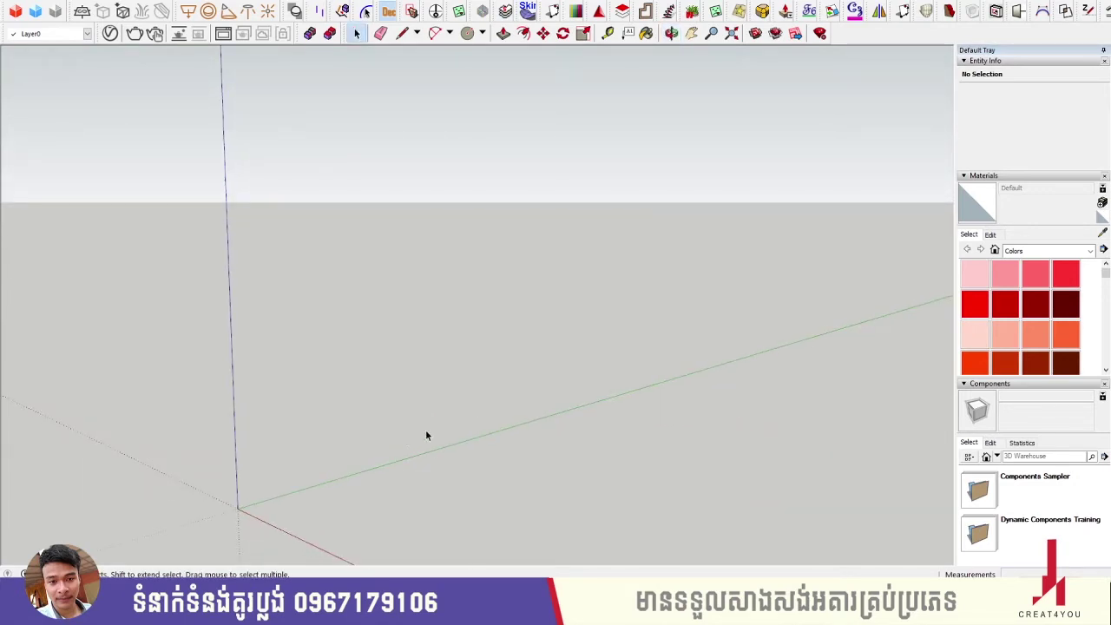
pyautogui.scroll(-1, 425, 434)
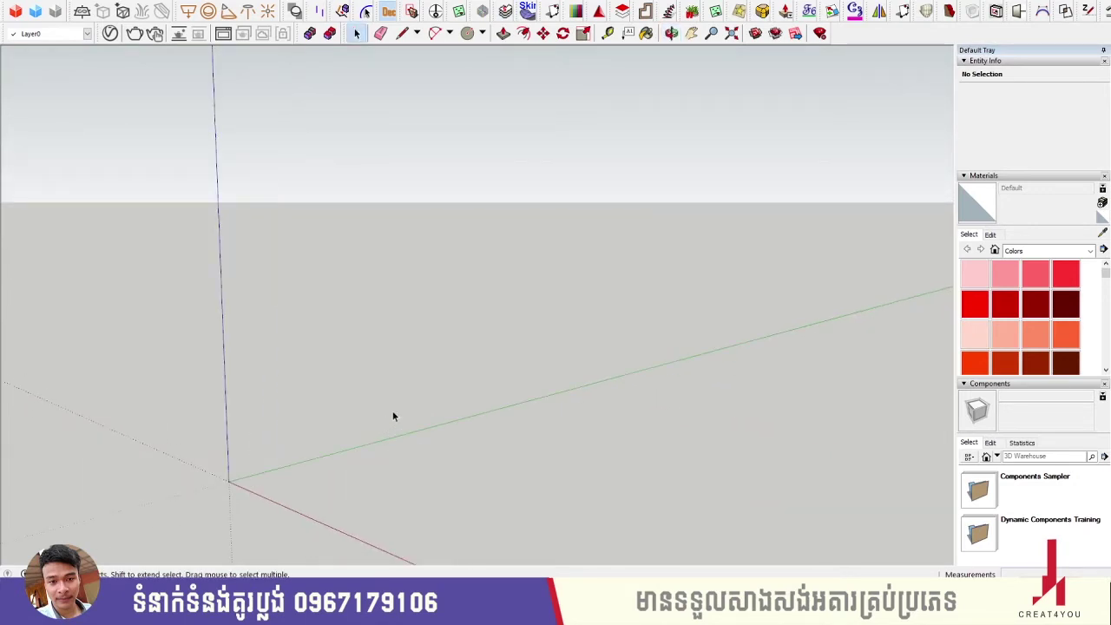
pyautogui.scroll(1, 321, 431)
pyautogui.moveTo(320, 431)
pyautogui.mouseDown(button='middle')
pyautogui.moveTo(442, 404)
pyautogui.moveTo(478, 345)
pyautogui.mouseUp(button='middle')
pyautogui.press('l')
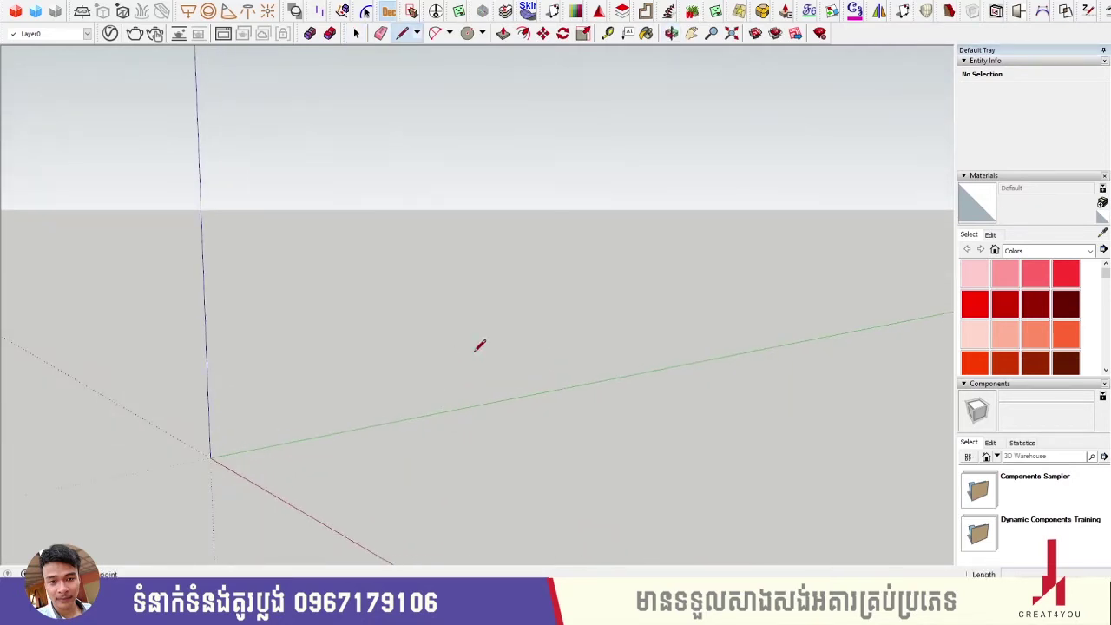
# Draw a vertical reference line upward from a point on the green axis.
pyautogui.click(465, 415)
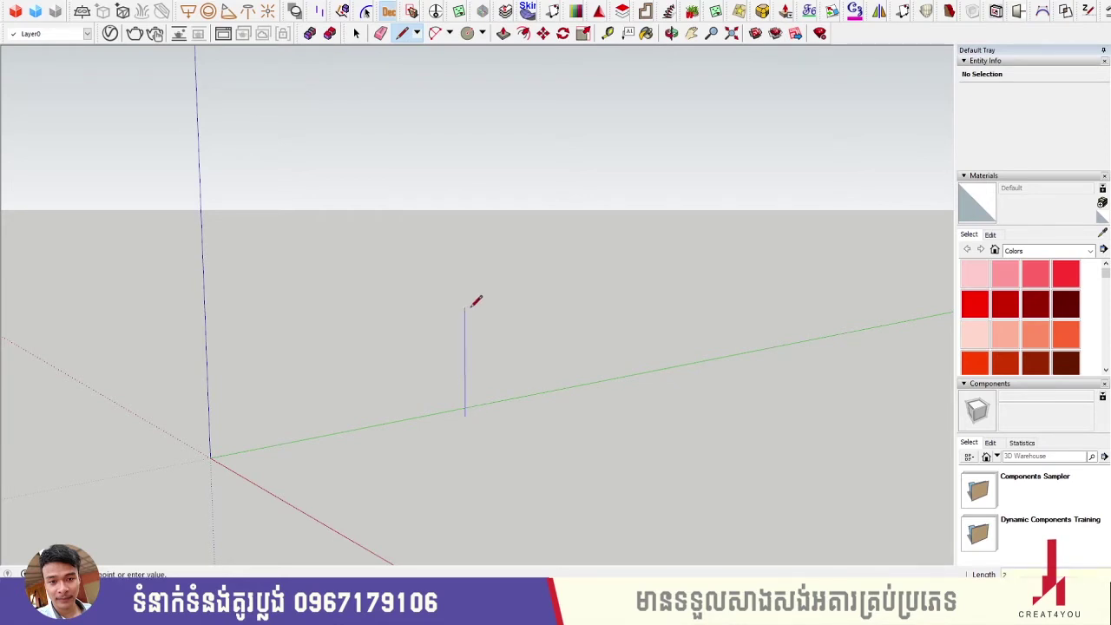
pyautogui.click(465, 306)
pyautogui.moveTo(434, 310)
pyautogui.mouseDown(button='middle')
pyautogui.moveTo(579, 322)
pyautogui.moveTo(449, 267)
pyautogui.moveTo(382, 422)
pyautogui.moveTo(381, 329)
pyautogui.moveTo(359, 303)
pyautogui.moveTo(341, 183)
pyautogui.mouseUp(button='middle')
pyautogui.press('space')
# Start another line and orbit around it for a better view.
pyautogui.press('l')
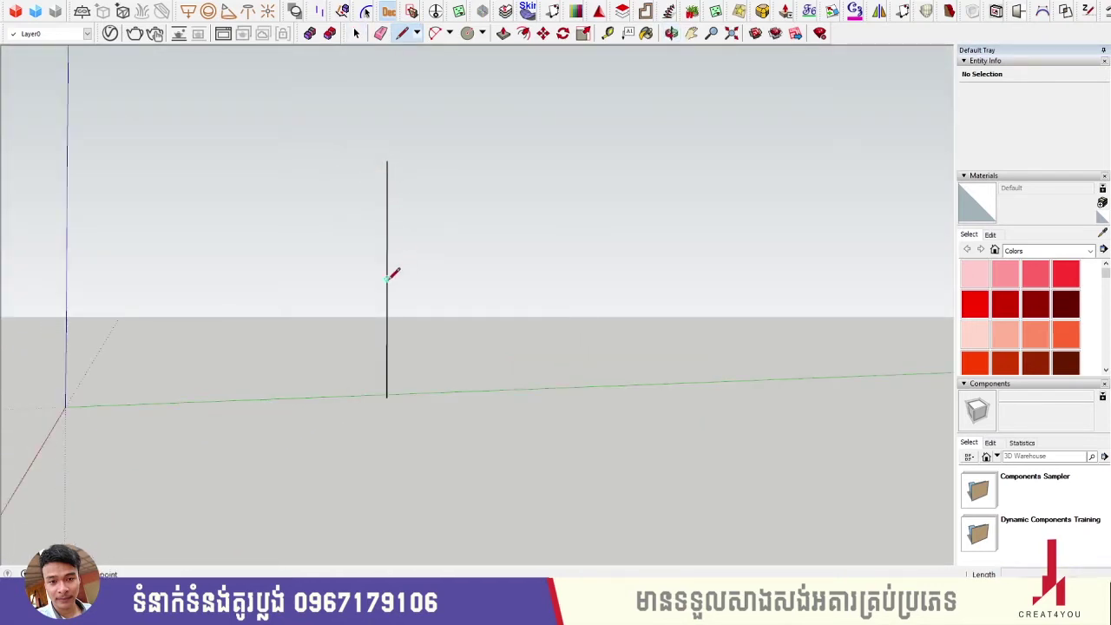
pyautogui.moveTo(387, 278)
pyautogui.mouseDown(button='middle')
pyautogui.moveTo(441, 334)
pyautogui.moveTo(685, 327)
pyautogui.moveTo(230, 270)
pyautogui.moveTo(281, 257)
pyautogui.moveTo(307, 280)
pyautogui.mouseUp(button='middle')
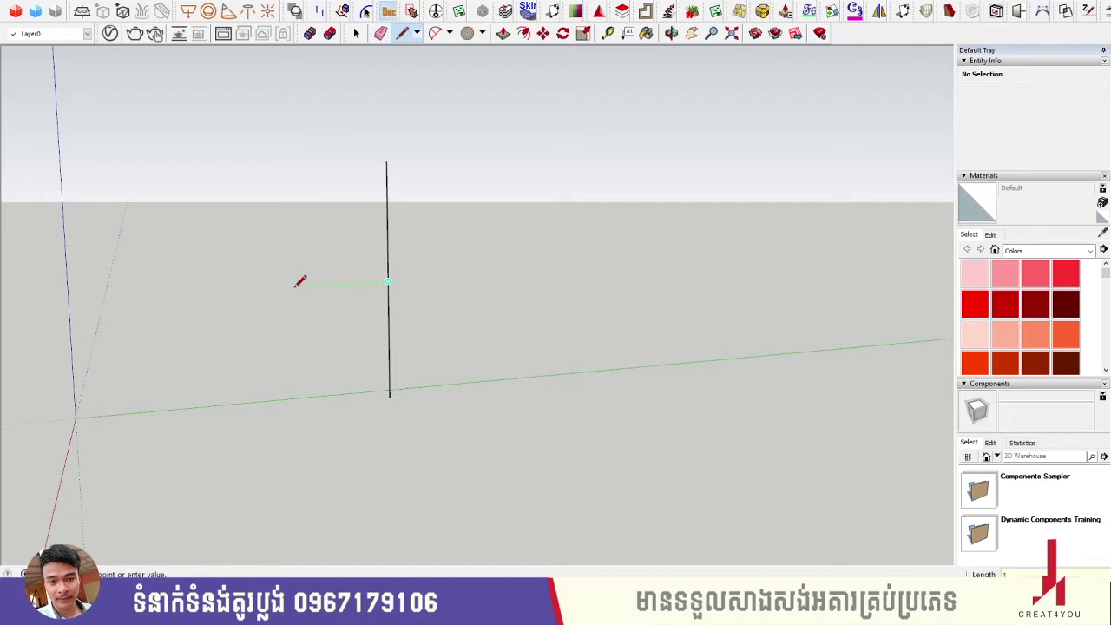
pyautogui.moveTo(300, 282)
pyautogui.mouseDown(button='middle')
pyautogui.moveTo(488, 401)
pyautogui.moveTo(513, 266)
pyautogui.moveTo(521, 329)
pyautogui.mouseUp(button='middle')
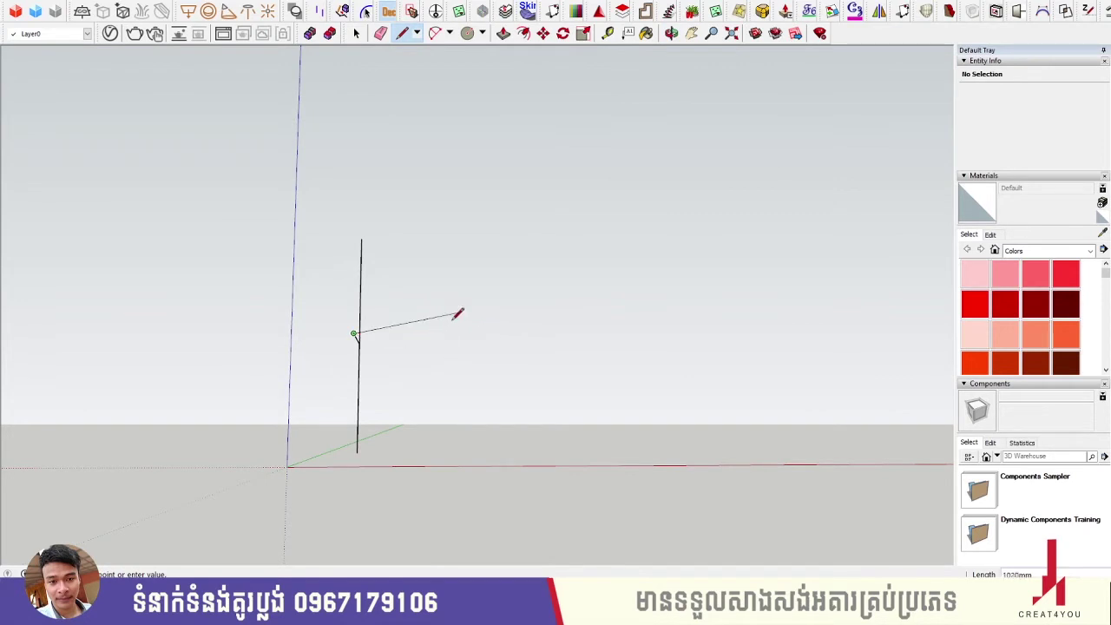
pyautogui.moveTo(458, 335); pyautogui.dragTo(448, 396, button='middle')
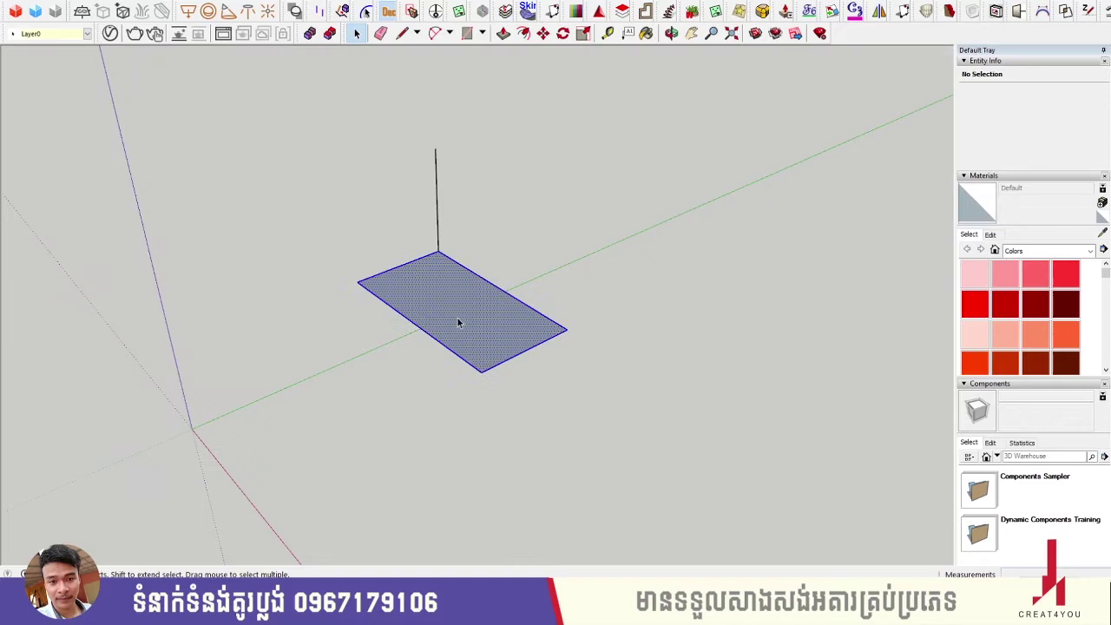
pyautogui.moveTo(458, 322)
pyautogui.mouseDown(button='middle')
pyautogui.moveTo(508, 285)
pyautogui.moveTo(460, 322)
pyautogui.moveTo(274, 184)
pyautogui.moveTo(348, 261)
pyautogui.moveTo(288, 245)
pyautogui.moveTo(651, 343)
pyautogui.moveTo(545, 298)
pyautogui.moveTo(665, 260)
pyautogui.moveTo(503, 300)
pyautogui.moveTo(498, 315)
pyautogui.moveTo(545, 257)
pyautogui.moveTo(478, 228)
pyautogui.moveTo(365, 290)
pyautogui.moveTo(483, 278)
pyautogui.mouseUp(button='middle')
pyautogui.scroll(3, 484, 278)
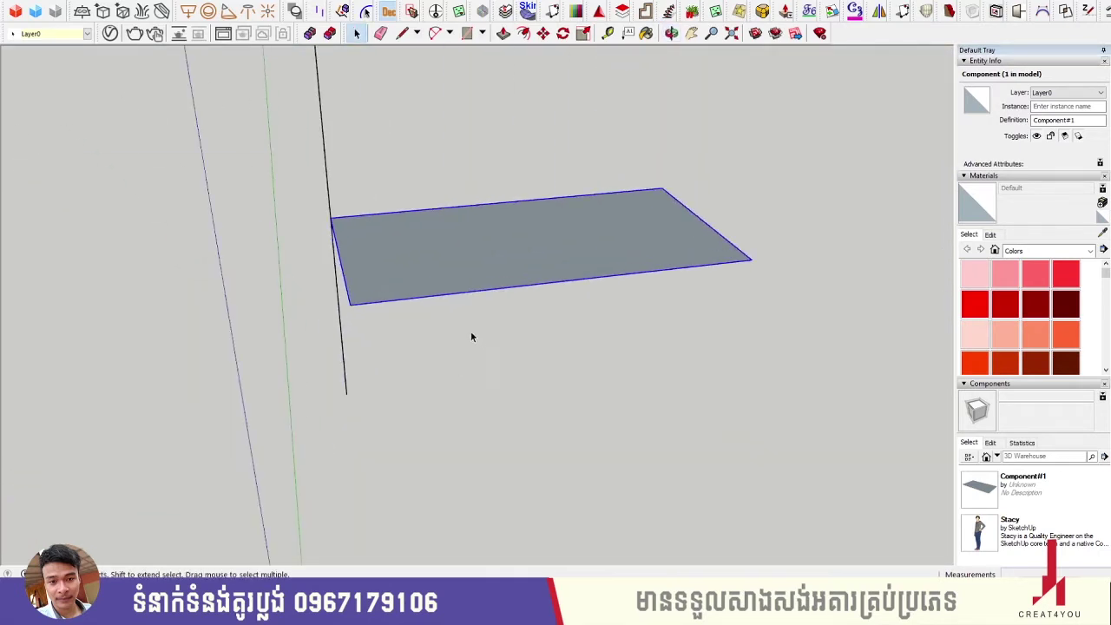
# Begin a line at the face's front edge, then cancel it.
pyautogui.press('l')
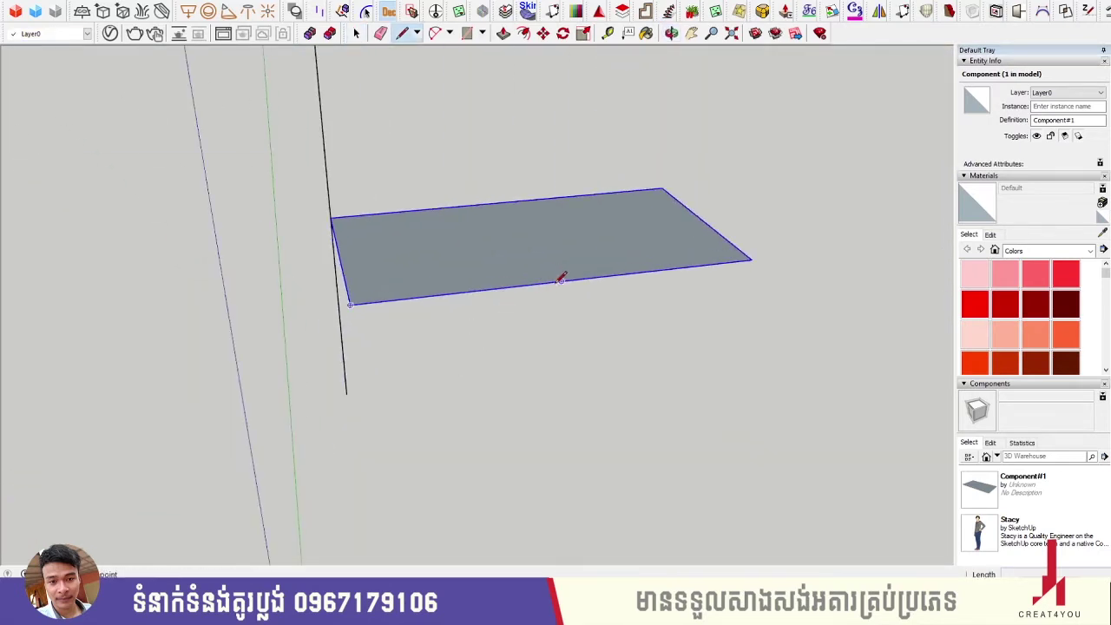
pyautogui.click(570, 276)
pyautogui.moveTo(571, 276)
pyautogui.mouseDown(button='middle')
pyautogui.moveTo(550, 277)
pyautogui.moveTo(533, 379)
pyautogui.mouseUp(button='middle')
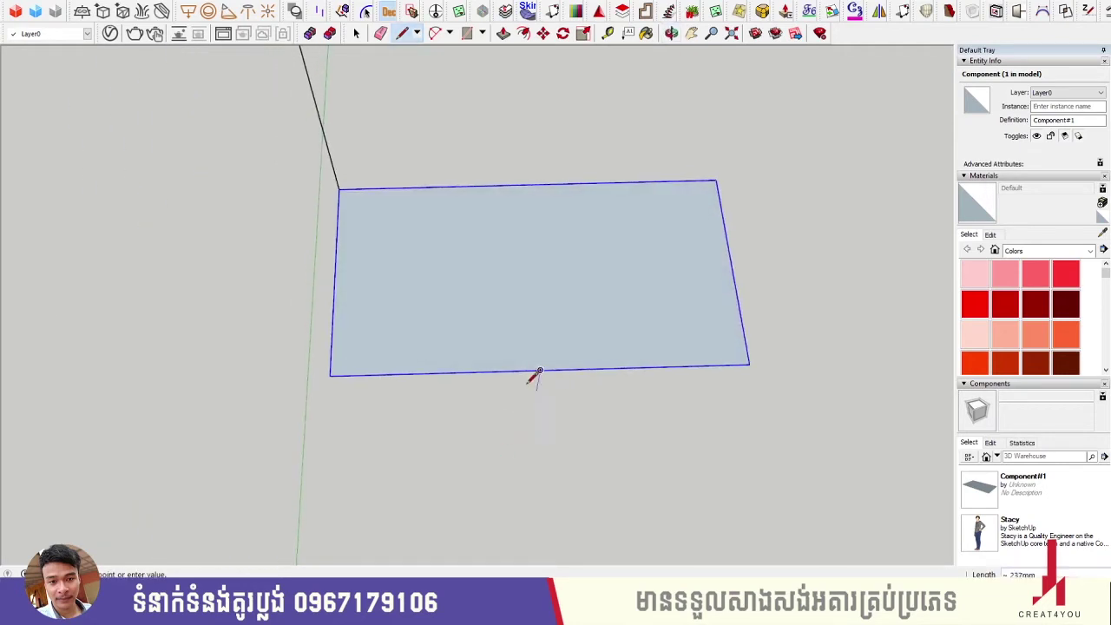
pyautogui.scroll(3, 537, 365)
pyautogui.scroll(-2, 521, 332)
pyautogui.press('space')
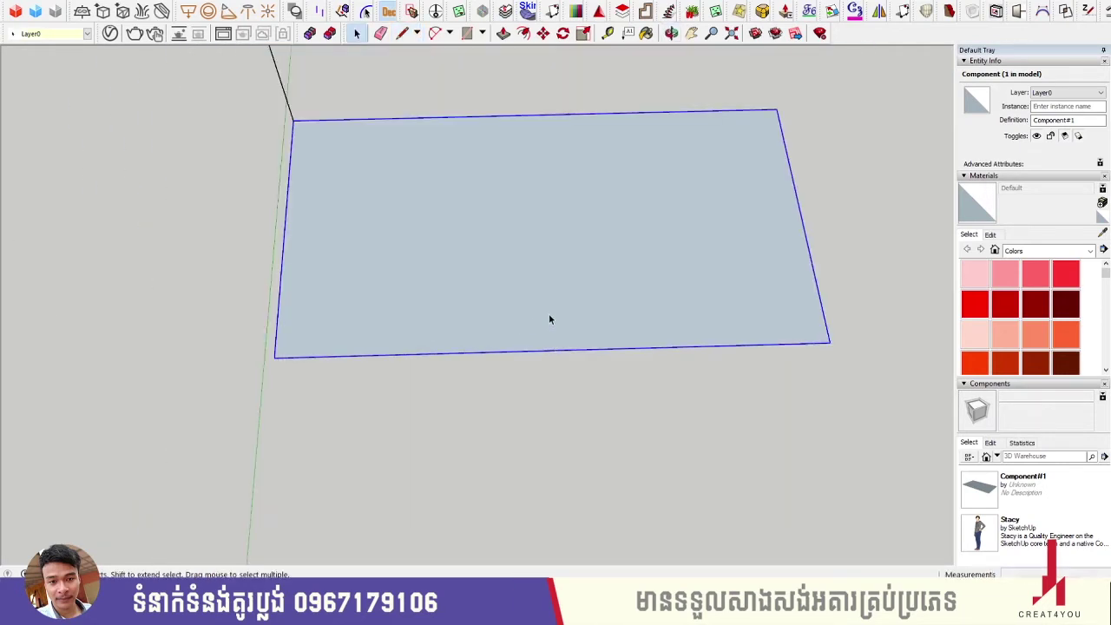
pyautogui.scroll(1, 548, 319)
# Inside the face component, draw a 1000 mm edge along the front from the lower-left corner.
pyautogui.doubleClick(520, 323)
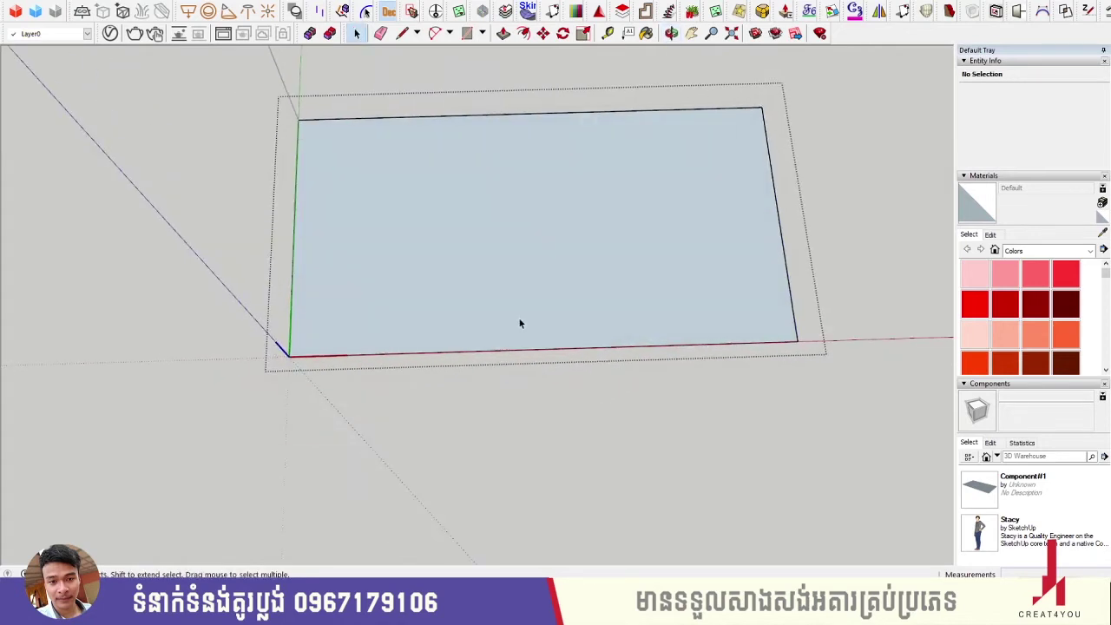
pyautogui.press('l')
pyautogui.scroll(2, 299, 348)
pyautogui.click(261, 353)
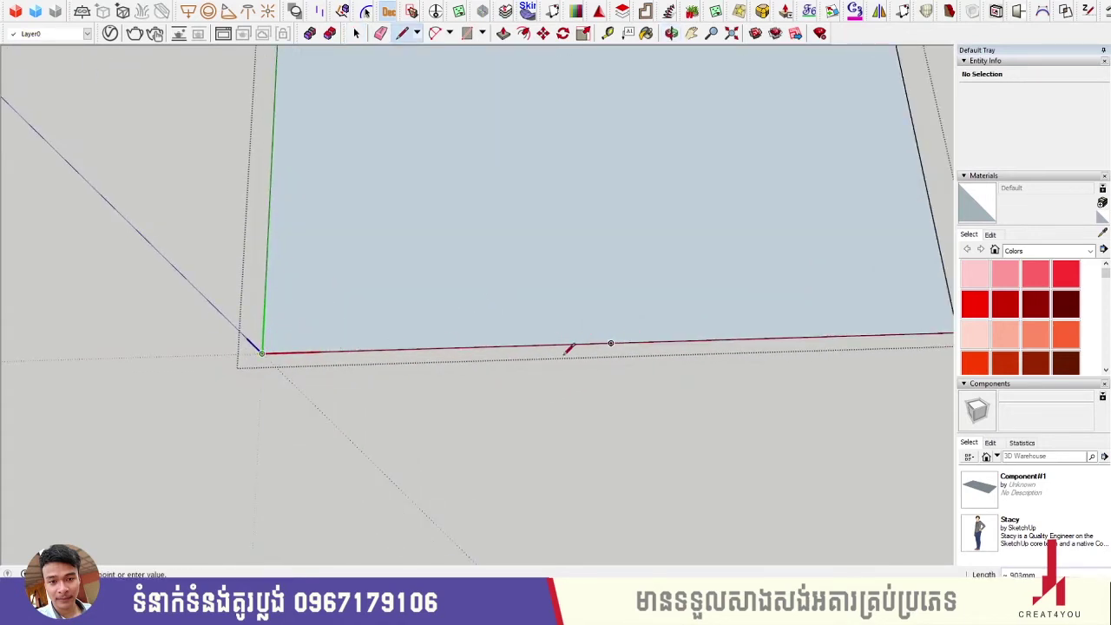
pyautogui.write('1000')
pyautogui.press('Return')
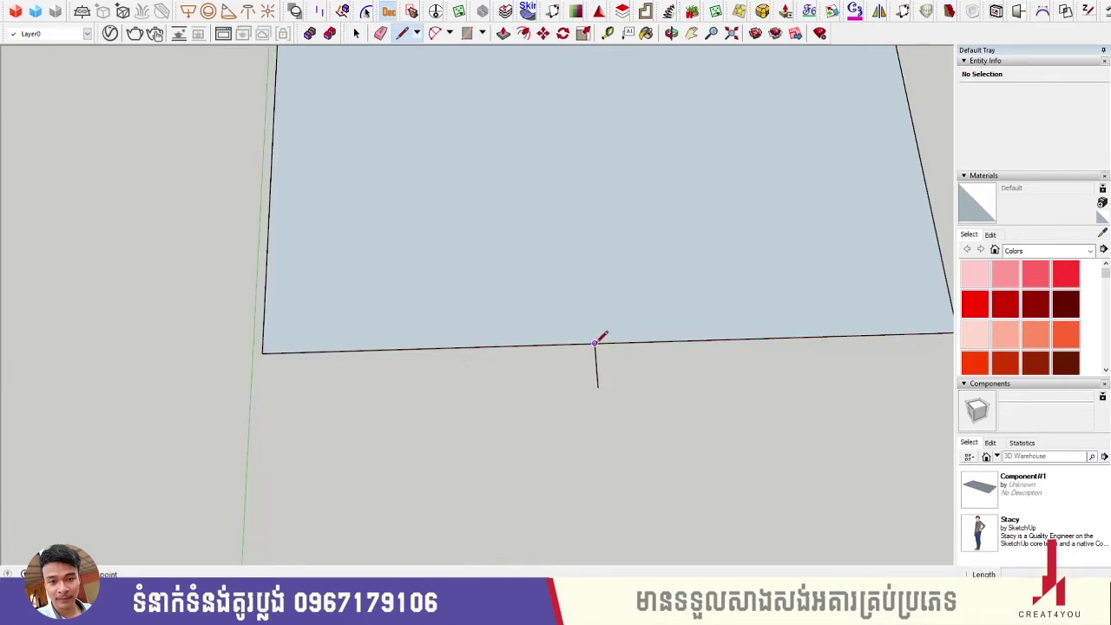
# Draw a guide from the slab edge and the step rectangle from the slab corner.
pyautogui.click(594, 343)
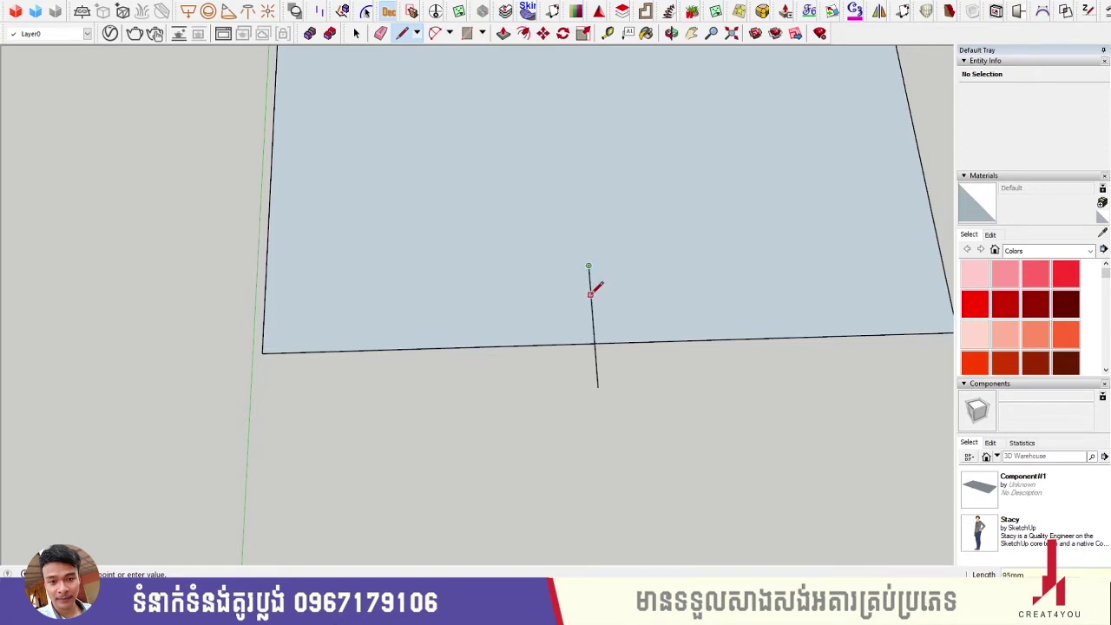
pyautogui.press('r')
pyautogui.click(589, 266)
pyautogui.click(289, 351)
pyautogui.press('space')
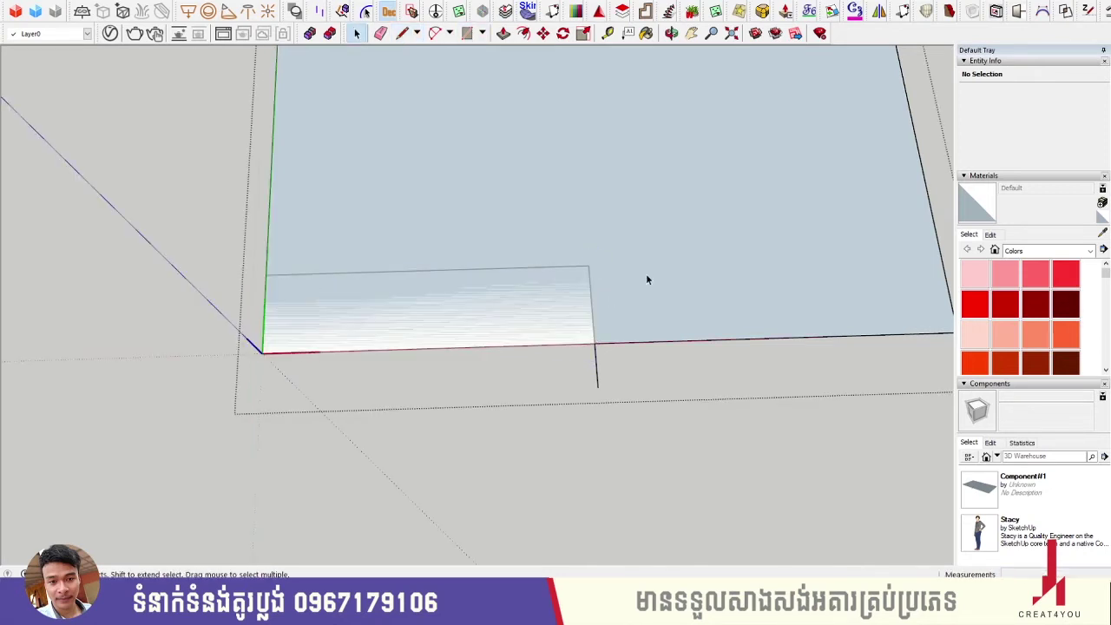
# Make the step rectangle into component Component#2 and open it for editing.
pyautogui.click(576, 332)
pyautogui.press('g')
pyautogui.moveTo(575, 332)
pyautogui.mouseDown(button='middle')
pyautogui.moveTo(471, 293)
pyautogui.moveTo(443, 231)
pyautogui.moveTo(446, 207)
pyautogui.mouseUp(button='middle')
pyautogui.doubleClick(482, 286)
# Push/pull the rectangle up into a solid box and close the component.
pyautogui.press('p')
pyautogui.moveTo(445, 207); pyautogui.dragTo(460, 199)
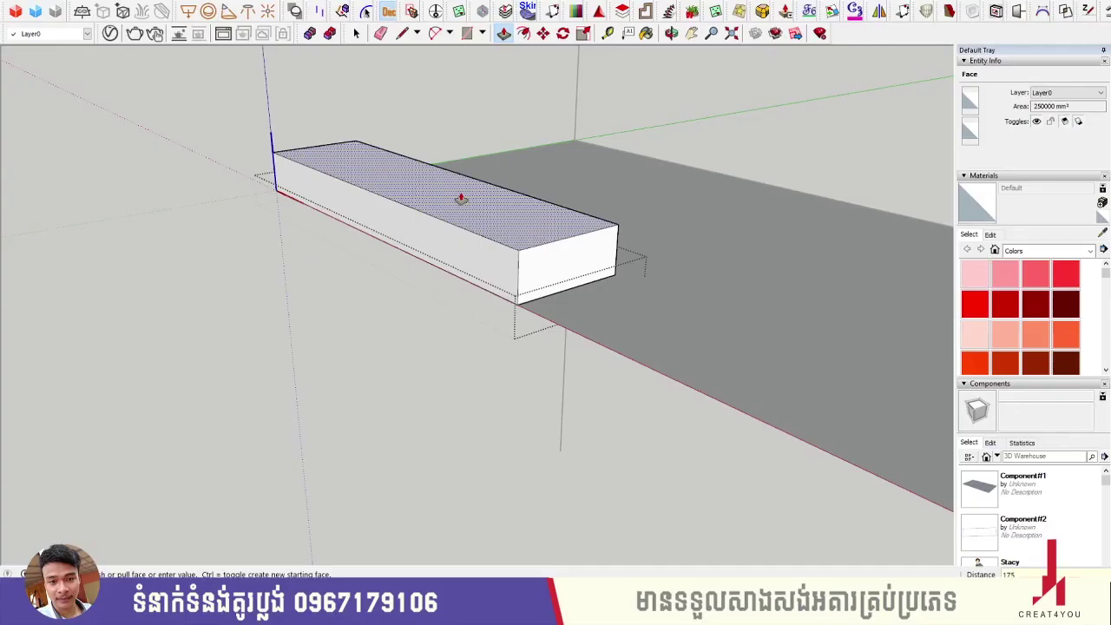
pyautogui.moveTo(460, 198); pyautogui.dragTo(532, 223)
pyautogui.press('space')
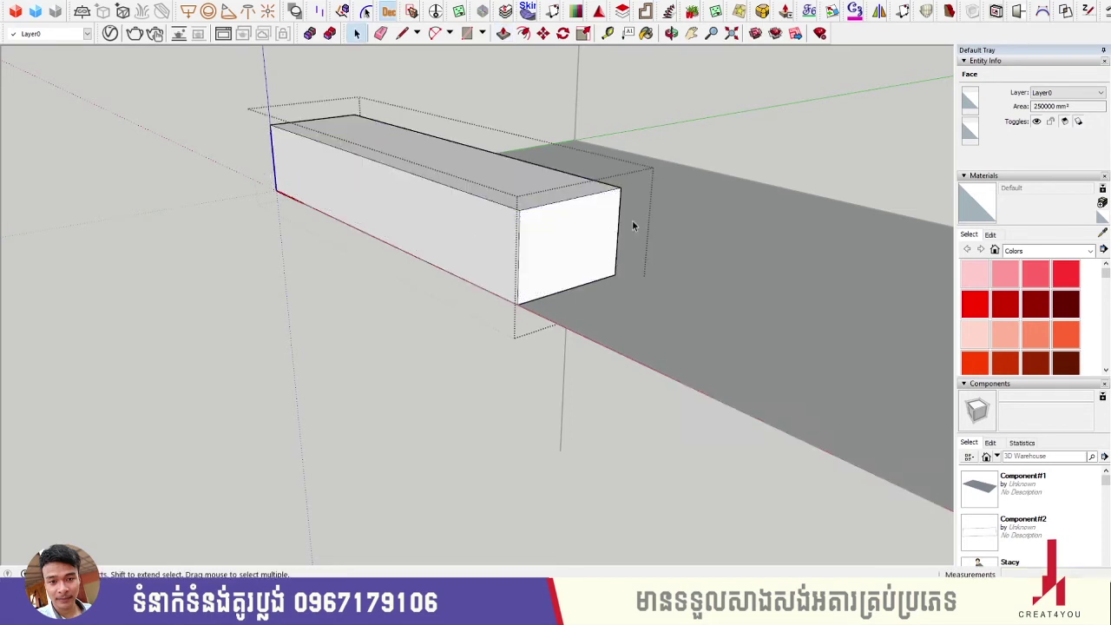
pyautogui.press('Escape')
pyautogui.scroll(-3, 642, 251)
# Copy the step box one step down and outward, arraying it 2x and then 4x.
pyautogui.moveTo(602, 229); pyautogui.dragTo(598, 219, button='middle')
pyautogui.press('m')
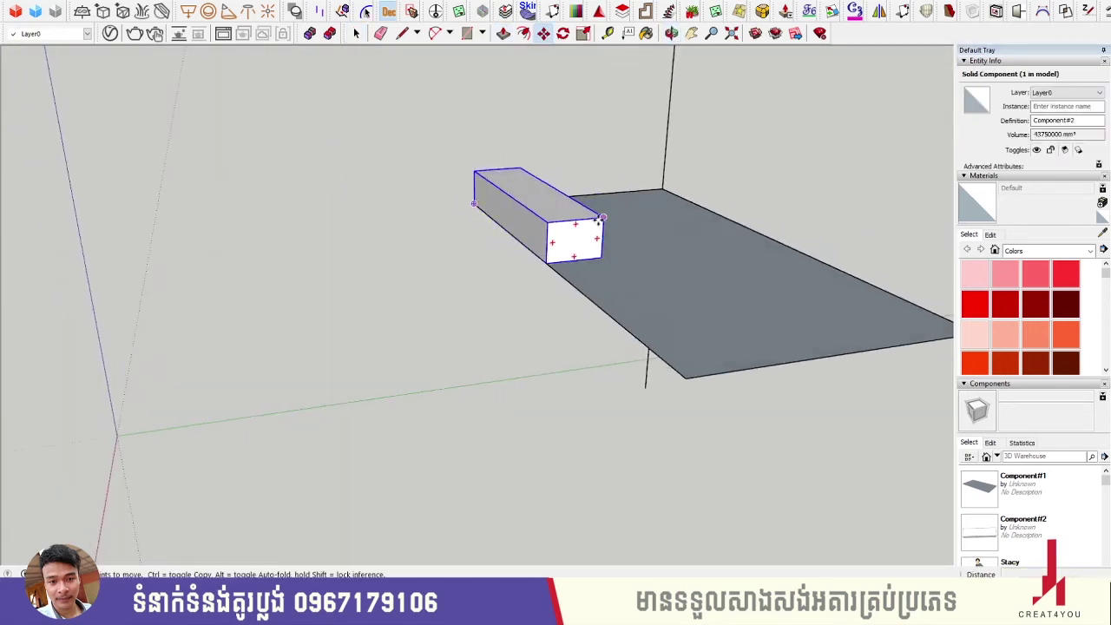
pyautogui.press('ctrl')
pyautogui.click(605, 216)
pyautogui.click(547, 261)
pyautogui.write('2x')
pyautogui.press('Return')
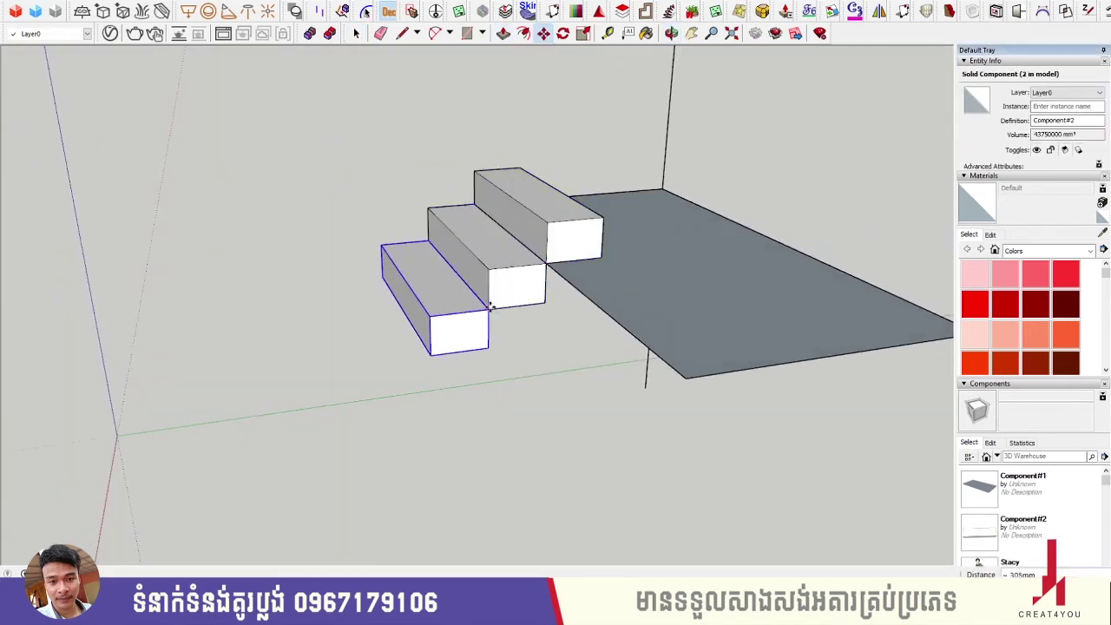
pyautogui.write('4x')
pyautogui.press('Return')
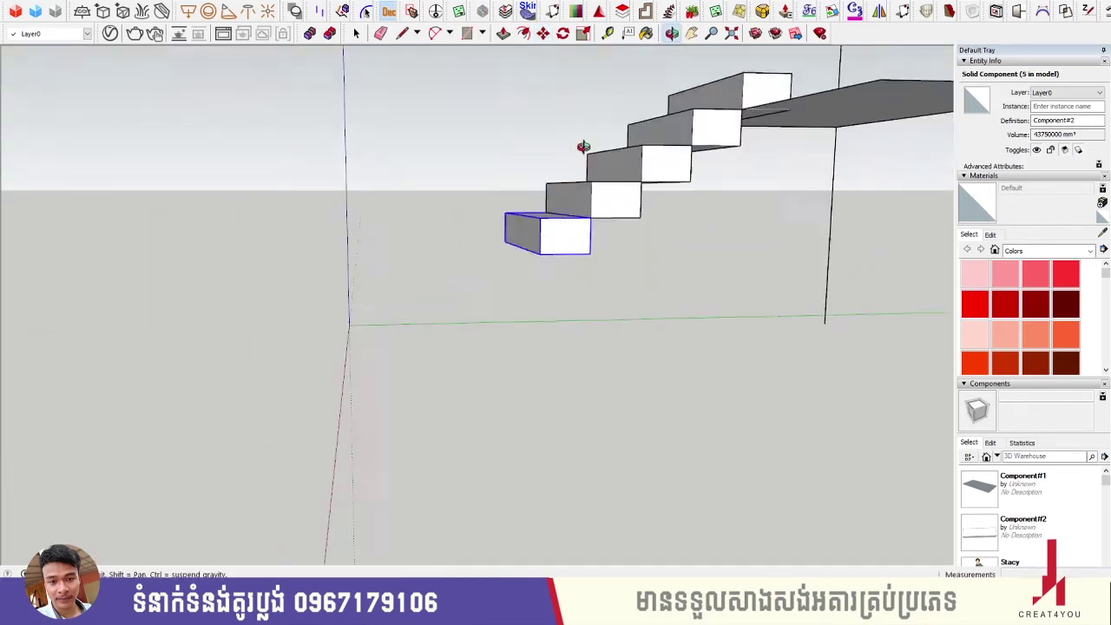
pyautogui.moveTo(631, 211); pyautogui.dragTo(640, 235, button='middle')
pyautogui.press('space')
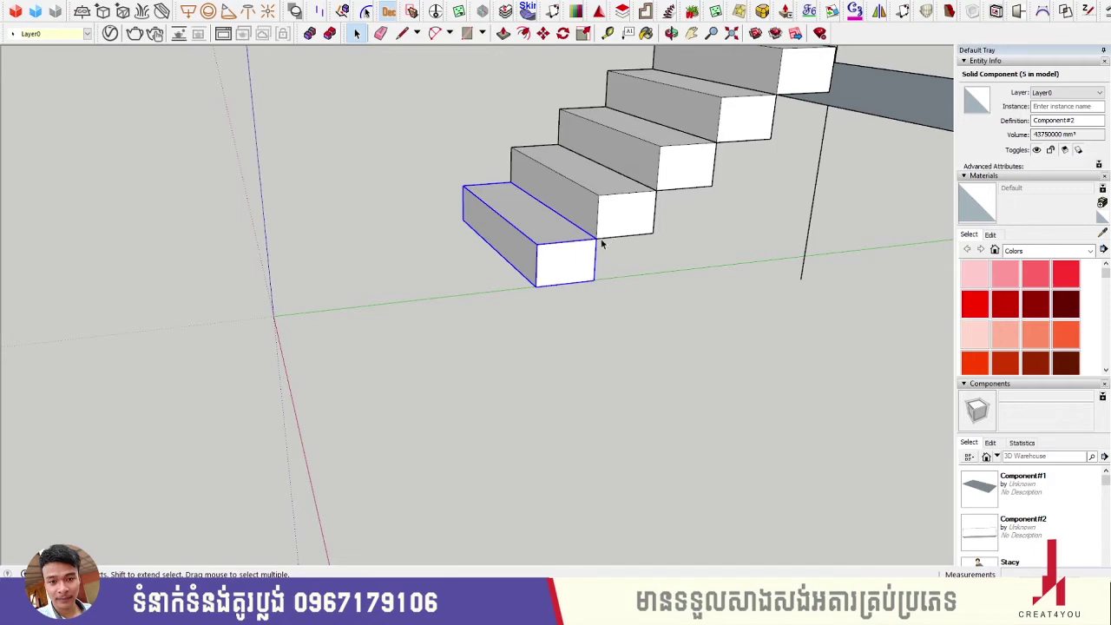
# Array 4x more step copies and copy the bottom step further down.
pyautogui.press('m')
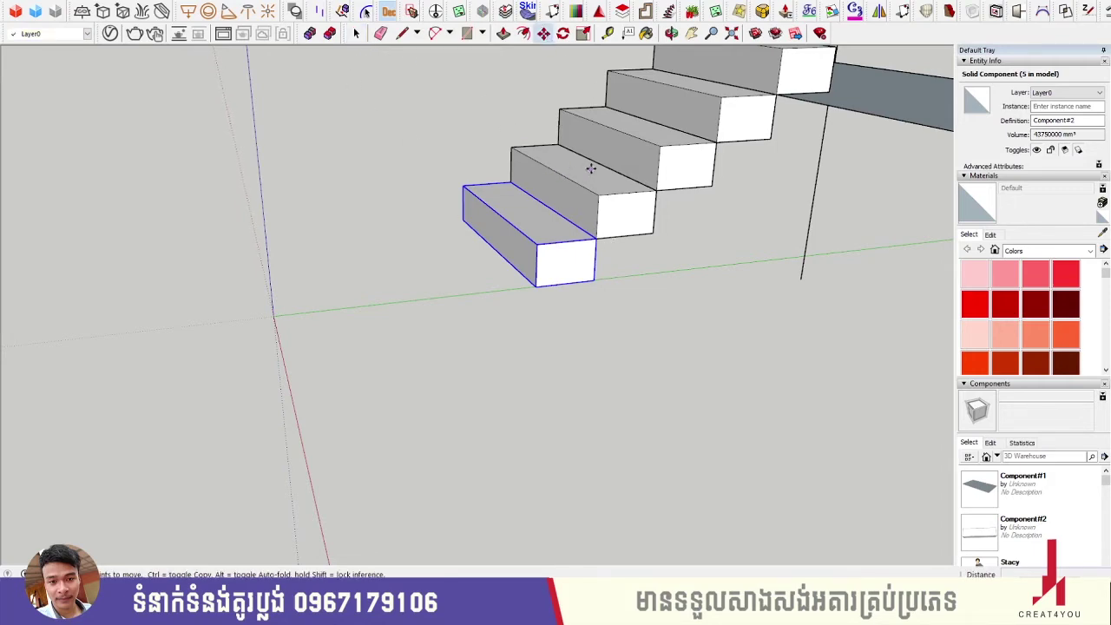
pyautogui.write('4x')
pyautogui.press('Return')
pyautogui.scroll(-3, 541, 248)
pyautogui.moveTo(471, 347)
pyautogui.mouseDown(button='middle')
pyautogui.moveTo(419, 241)
pyautogui.moveTo(421, 349)
pyautogui.mouseUp(button='middle')
pyautogui.keyDown('ctrl'); pyautogui.click(380, 374); pyautogui.keyUp('ctrl')
pyautogui.click(295, 399)
# Draw a floor rectangle on the ground beneath the stairs and make it a component.
pyautogui.moveTo(295, 399)
pyautogui.mouseDown(button='middle')
pyautogui.moveTo(373, 297)
pyautogui.moveTo(345, 300)
pyautogui.mouseUp(button='middle')
pyautogui.press('space')
pyautogui.press('r')
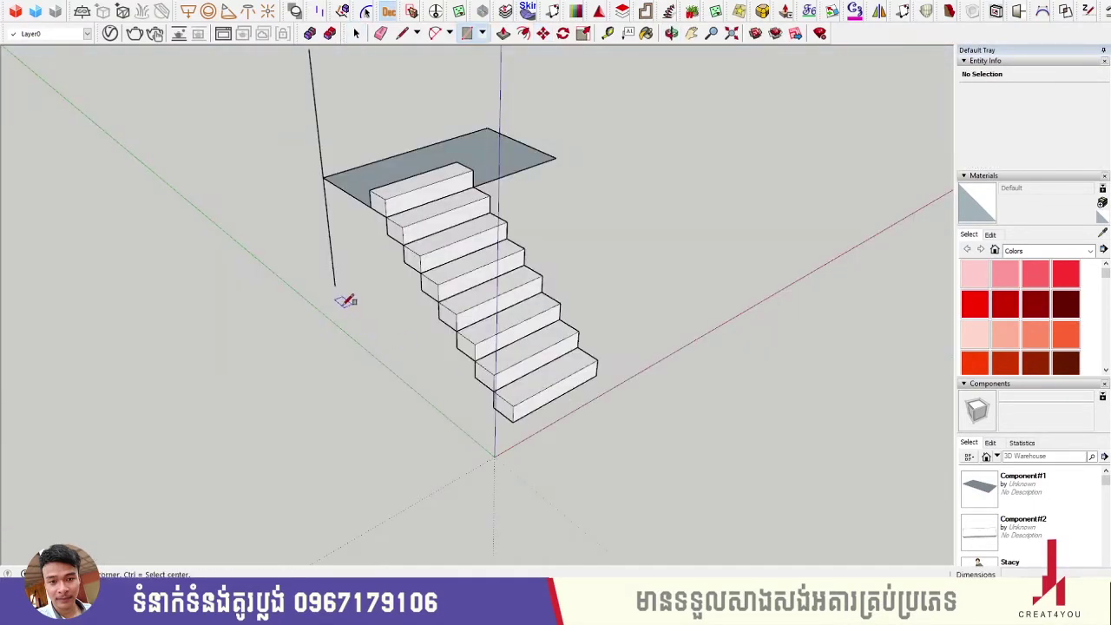
pyautogui.click(335, 287)
pyautogui.click(728, 333)
pyautogui.press('space')
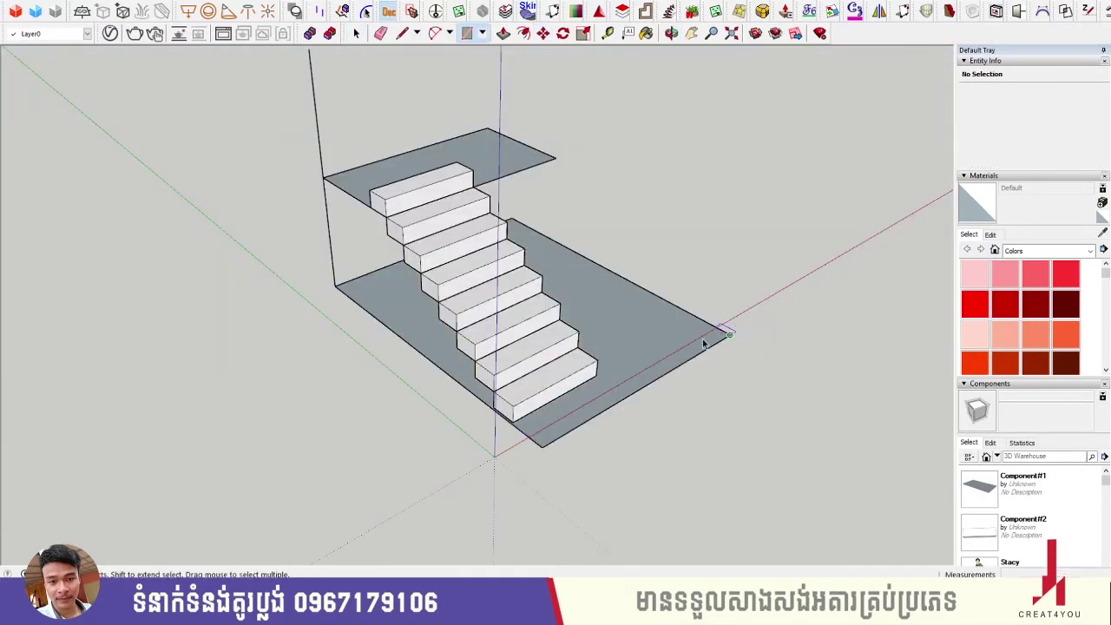
pyautogui.doubleClick(630, 333)
pyautogui.moveTo(650, 367)
pyautogui.mouseDown(button='middle')
pyautogui.moveTo(697, 292)
pyautogui.moveTo(528, 302)
pyautogui.moveTo(511, 265)
pyautogui.moveTo(555, 314)
pyautogui.mouseUp(button='middle')
pyautogui.press('g')
# Select the stair steps and combine them into the single stair component Component#4.
pyautogui.click(590, 341)
pyautogui.keyDown('shift'); pyautogui.click(552, 314); pyautogui.keyUp('shift')
pyautogui.keyDown('shift'); pyautogui.click(510, 282); pyautogui.keyUp('shift')
pyautogui.keyDown('shift'); pyautogui.click(464, 253); pyautogui.keyUp('shift')
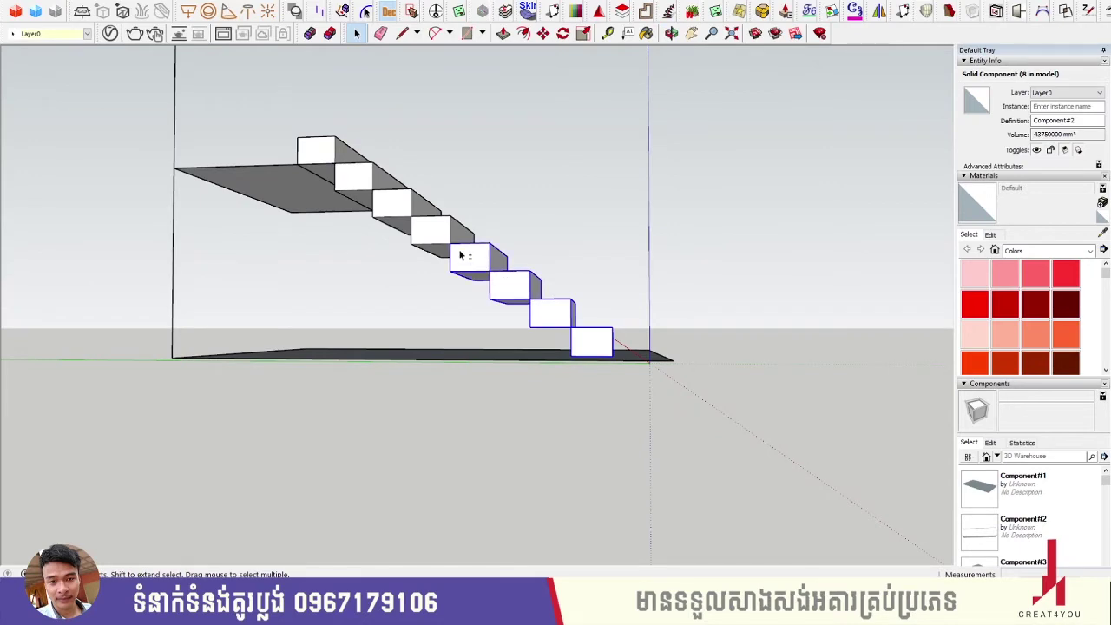
pyautogui.keyDown('shift'); pyautogui.click(440, 239); pyautogui.keyUp('shift')
pyautogui.moveTo(351, 180); pyautogui.dragTo(426, 228, button='middle')
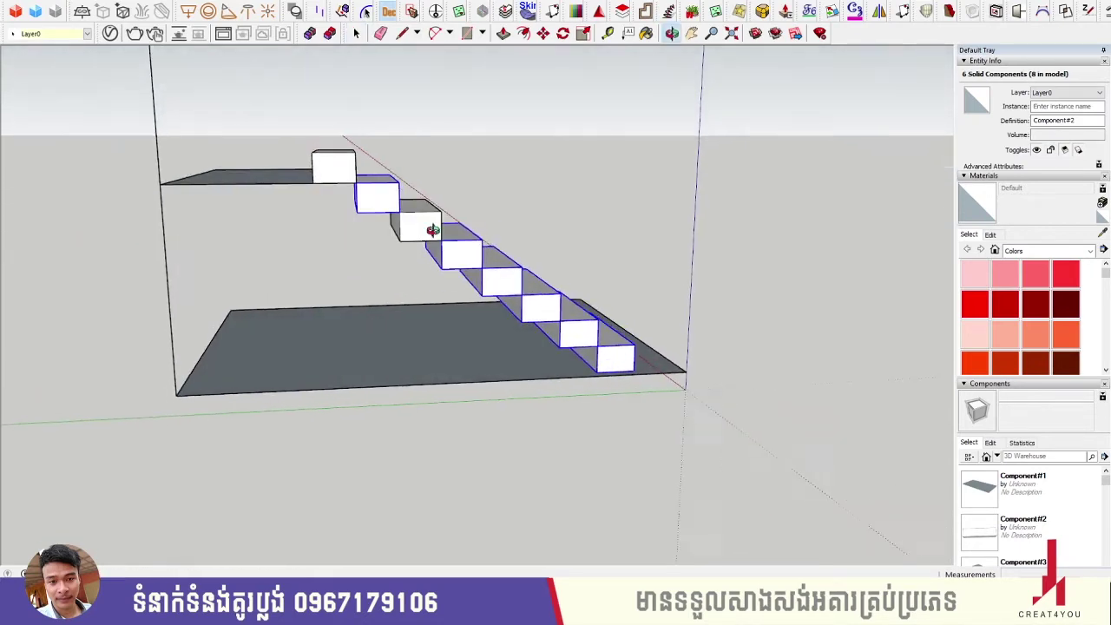
pyautogui.click(348, 174)
pyautogui.moveTo(349, 173); pyautogui.dragTo(377, 185, button='middle')
pyautogui.click(376, 186)
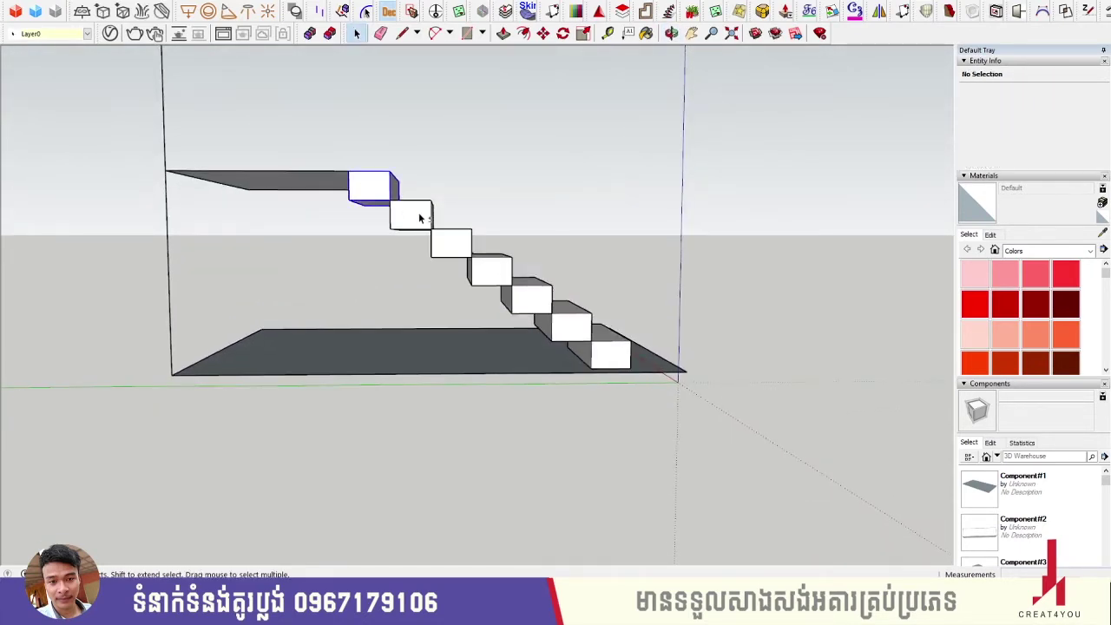
pyautogui.press('F6')
pyautogui.moveTo(536, 294)
pyautogui.mouseDown(button='middle')
pyautogui.moveTo(582, 352)
pyautogui.moveTo(563, 292)
pyautogui.moveTo(565, 304)
pyautogui.mouseUp(button='middle')
pyautogui.scroll(6, 582, 352)
pyautogui.click(571, 341)
# Scale the stair component vertically by about 1.02 so the bottom step meets the floor.
pyautogui.press('s')
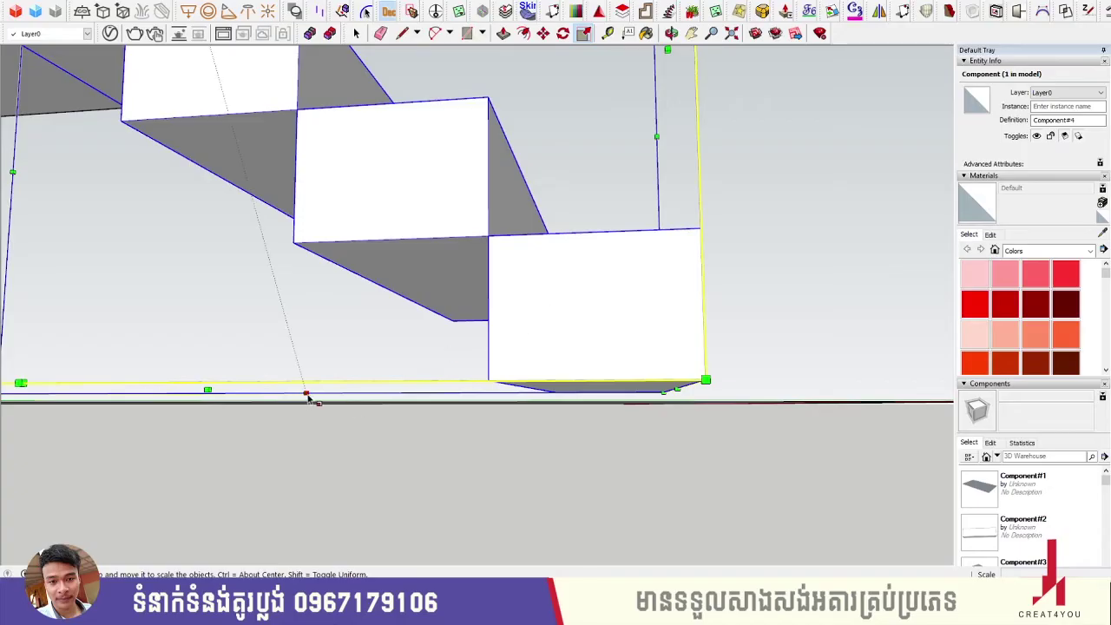
pyautogui.moveTo(208, 390); pyautogui.dragTo(207, 400)
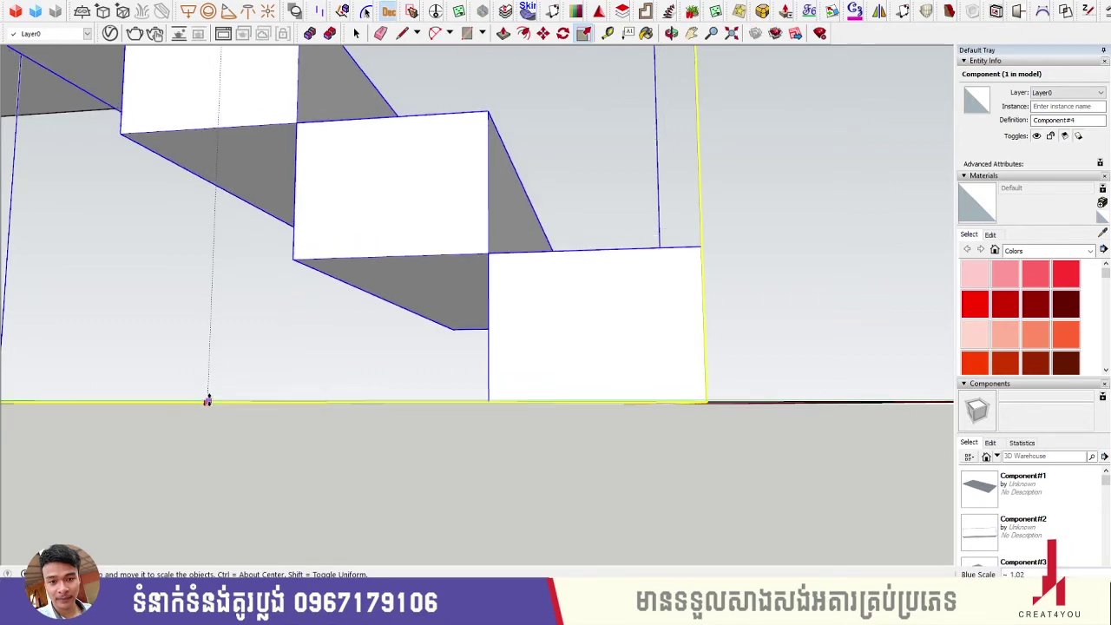
pyautogui.scroll(-5, 242, 399)
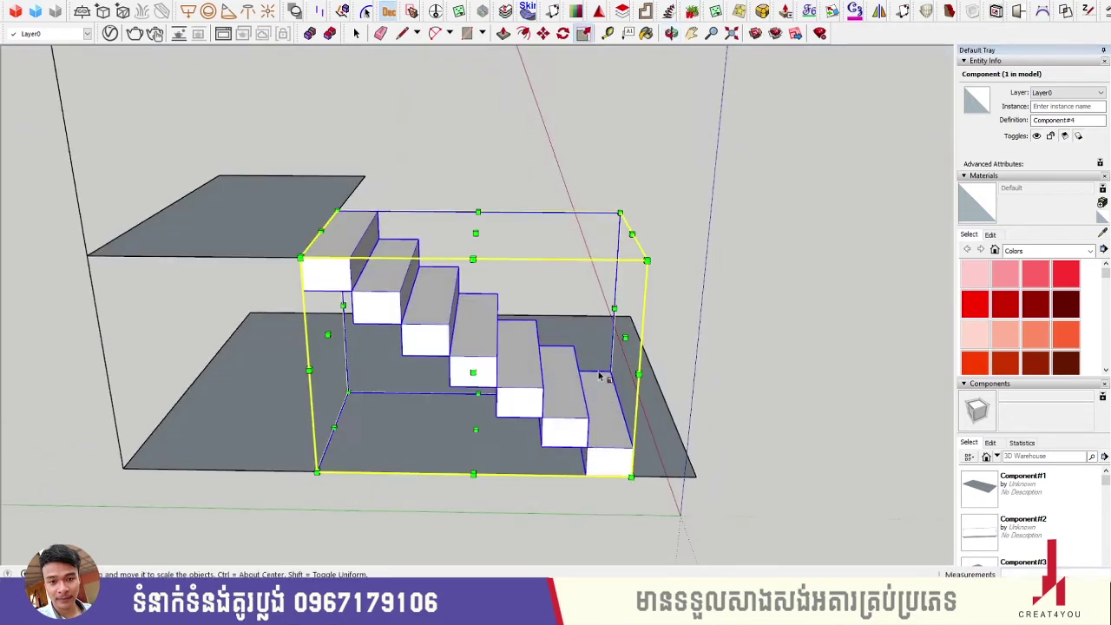
pyautogui.moveTo(682, 284)
pyautogui.mouseDown(button='middle')
pyautogui.moveTo(489, 207)
pyautogui.moveTo(598, 246)
pyautogui.moveTo(253, 235)
pyautogui.moveTo(432, 241)
pyautogui.moveTo(430, 259)
pyautogui.moveTo(399, 216)
pyautogui.mouseUp(button='middle')
pyautogui.scroll(3, 399, 217)
pyautogui.scroll(3, 372, 188)
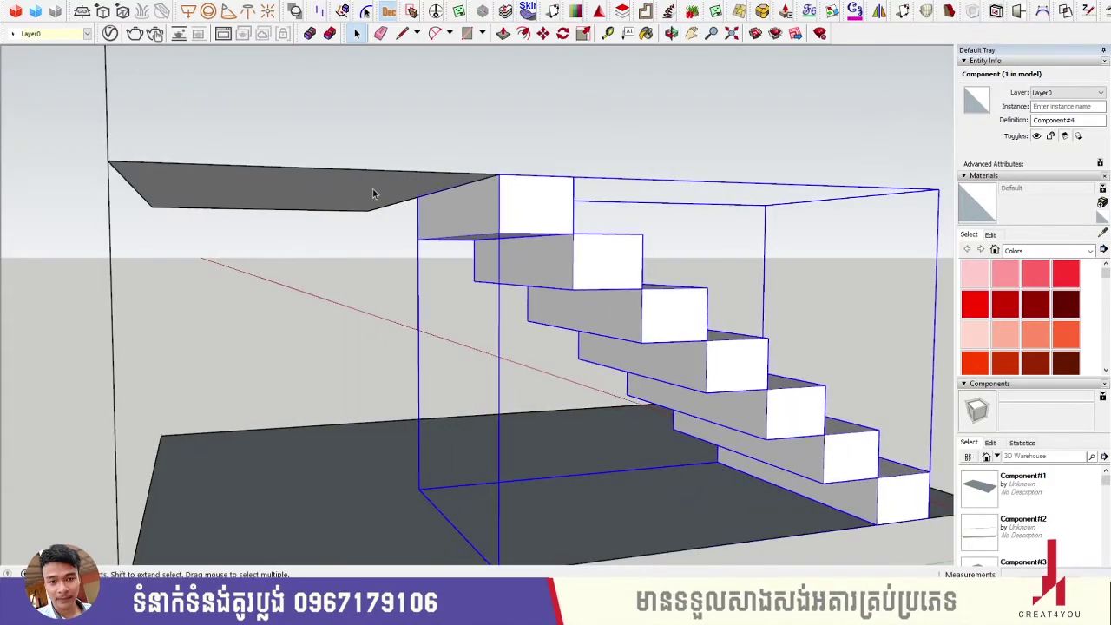
pyautogui.scroll(2, 342, 139)
# Push/pull the upper slab's face down about 120 mm into a solid slab.
pyautogui.doubleClick(342, 143)
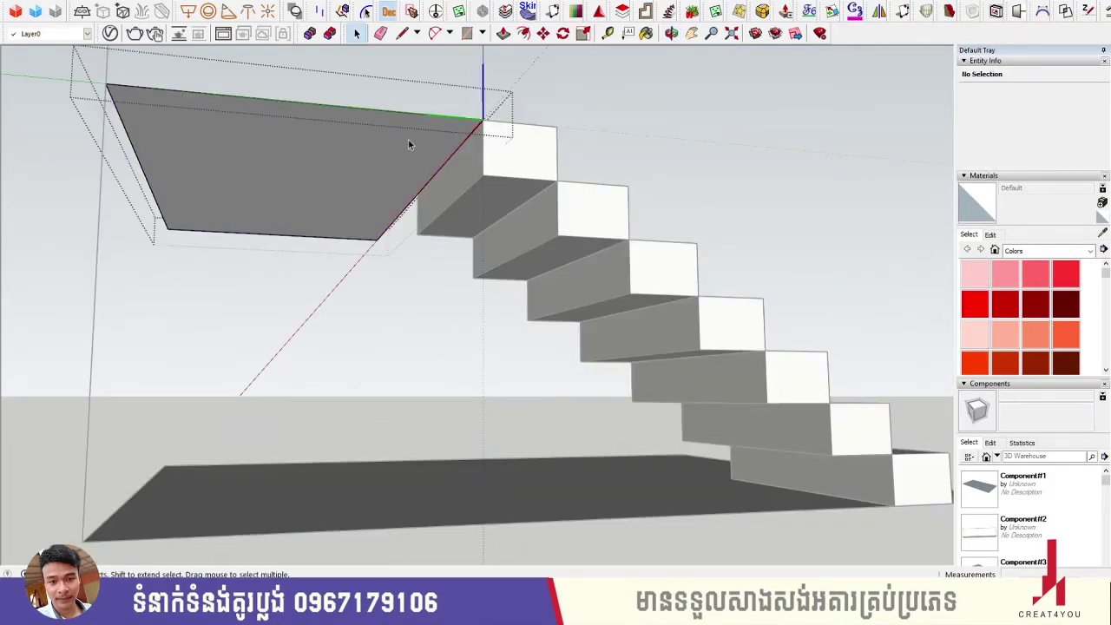
pyautogui.click(425, 141)
pyautogui.press('p')
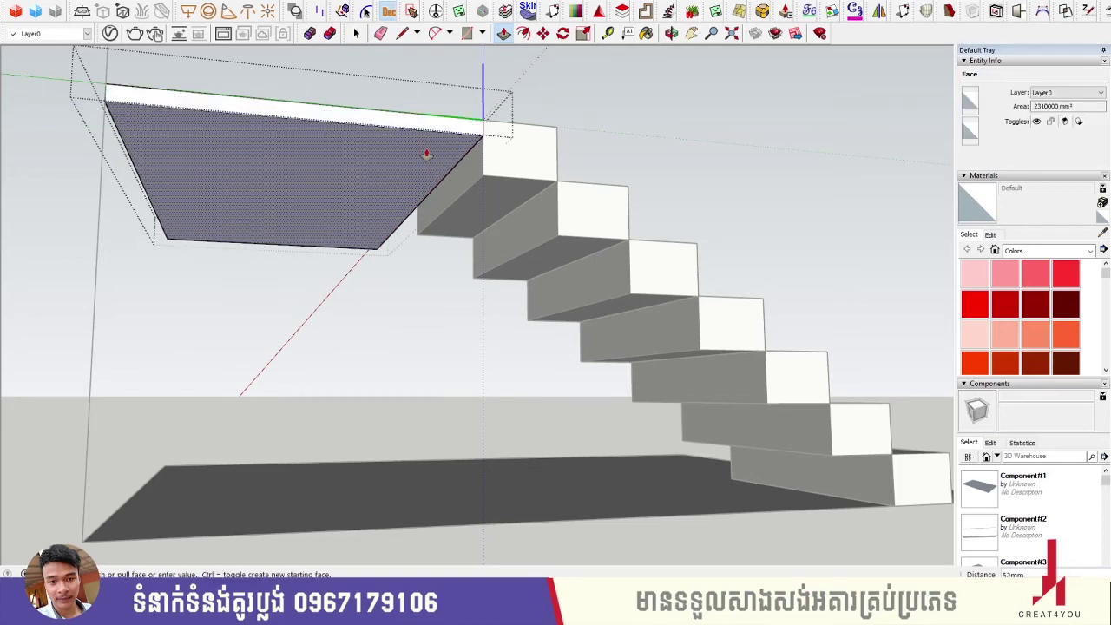
pyautogui.click(495, 161)
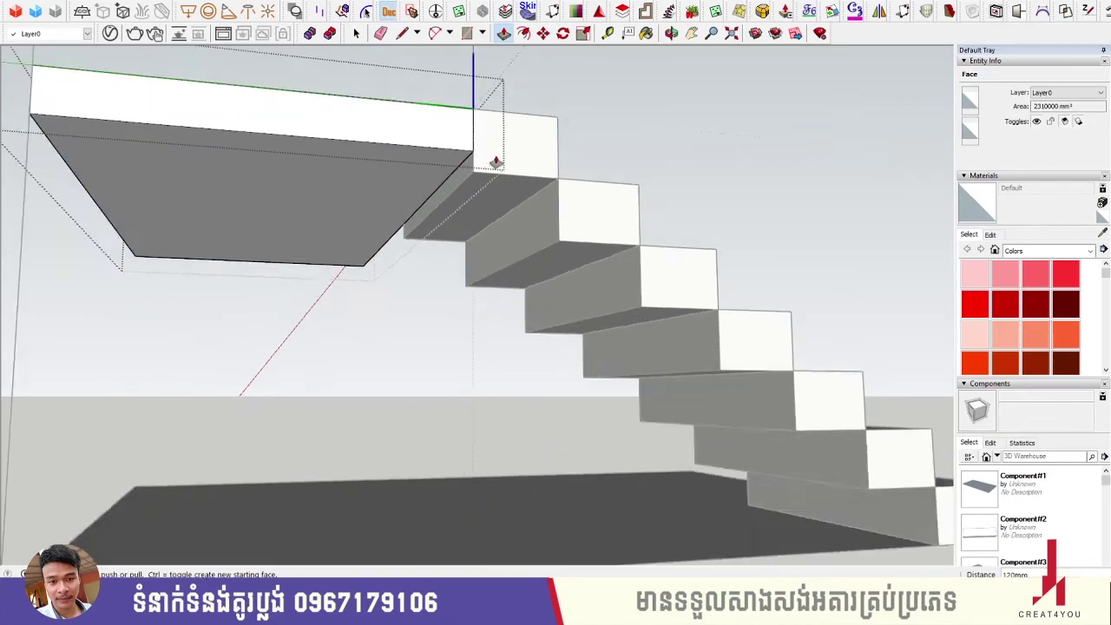
pyautogui.moveTo(495, 161); pyautogui.dragTo(501, 186, button='middle')
# Select a step and orbit to a low view of the staircase's underside.
pyautogui.scroll(5, 752, 283)
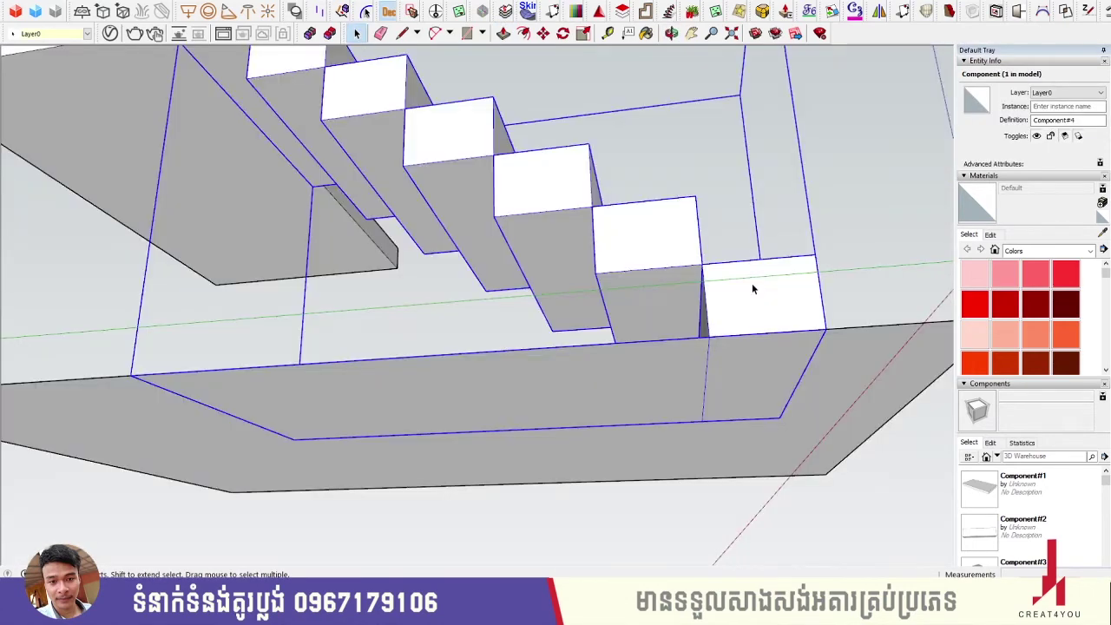
pyautogui.scroll(3, 752, 283)
pyautogui.scroll(3, 636, 258)
pyautogui.click(614, 268)
pyautogui.scroll(-3, 620, 253)
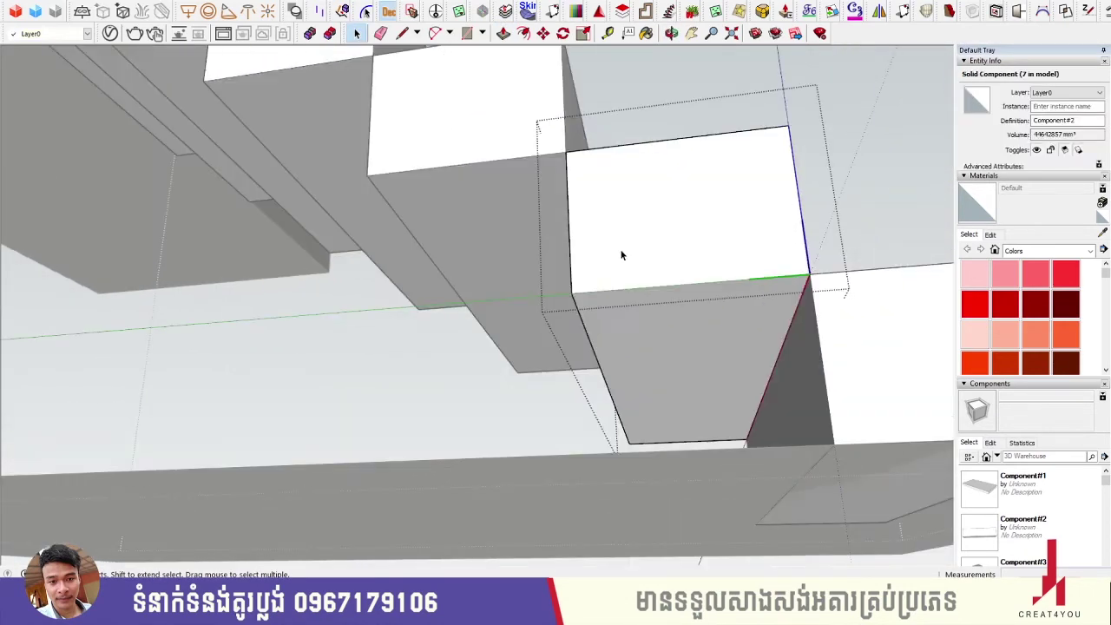
pyautogui.scroll(-3, 619, 253)
pyautogui.scroll(-3, 573, 181)
pyautogui.moveTo(573, 180)
pyautogui.mouseDown(button='middle')
pyautogui.moveTo(508, 241)
pyautogui.moveTo(529, 295)
pyautogui.mouseUp(button='middle')
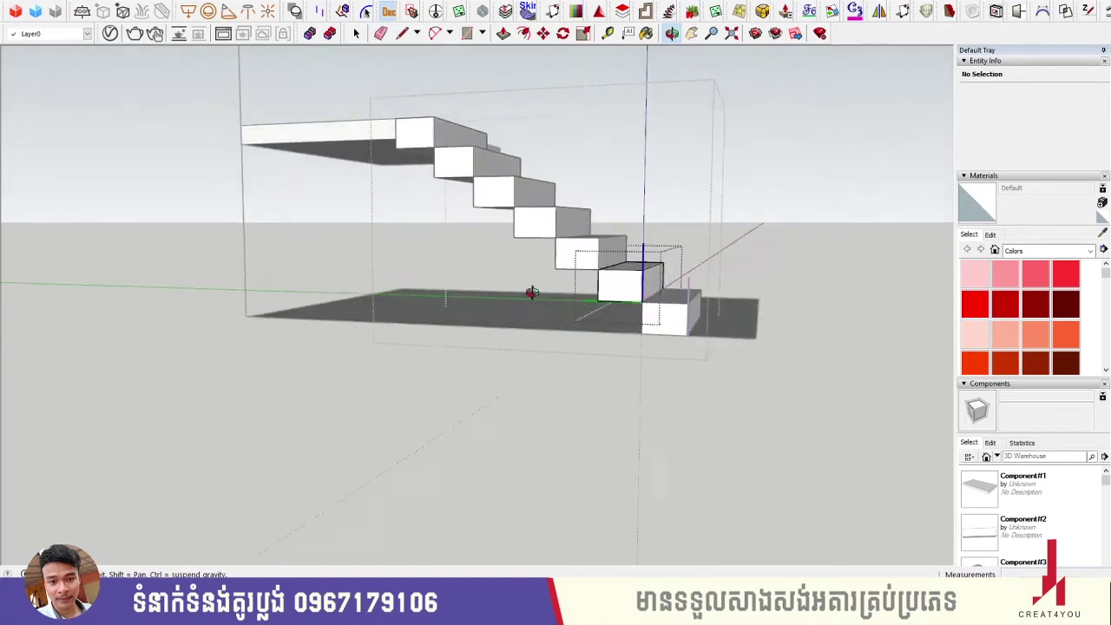
pyautogui.scroll(3, 647, 146)
pyautogui.scroll(5, 646, 146)
pyautogui.scroll(-5, 646, 145)
pyautogui.moveTo(646, 145); pyautogui.dragTo(449, 138, button='middle')
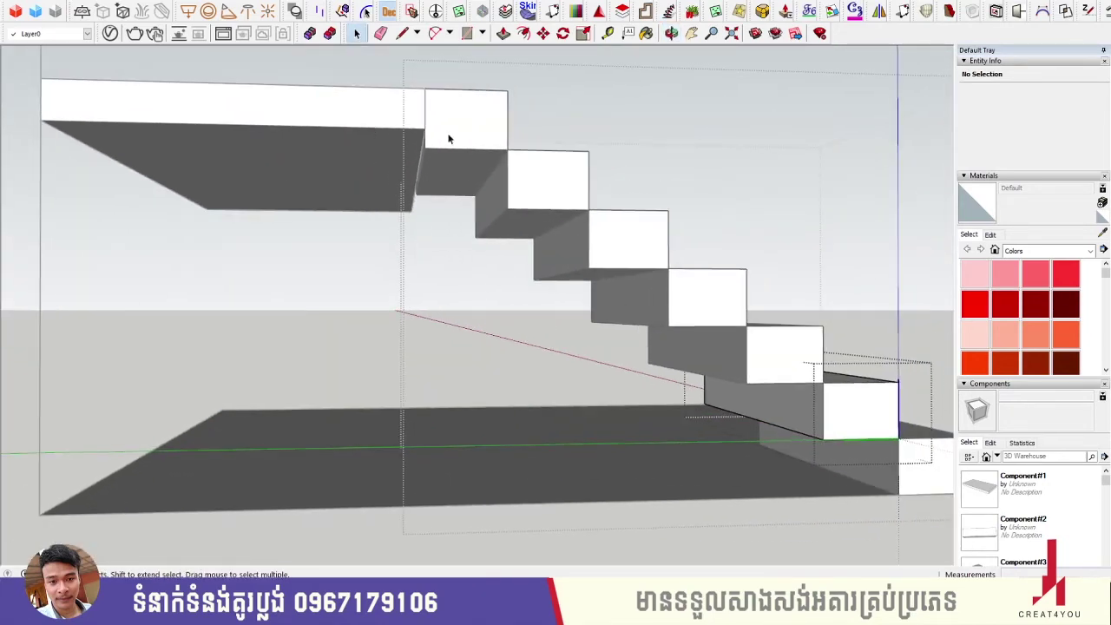
pyautogui.scroll(3, 706, 286)
pyautogui.scroll(-4, 501, 250)
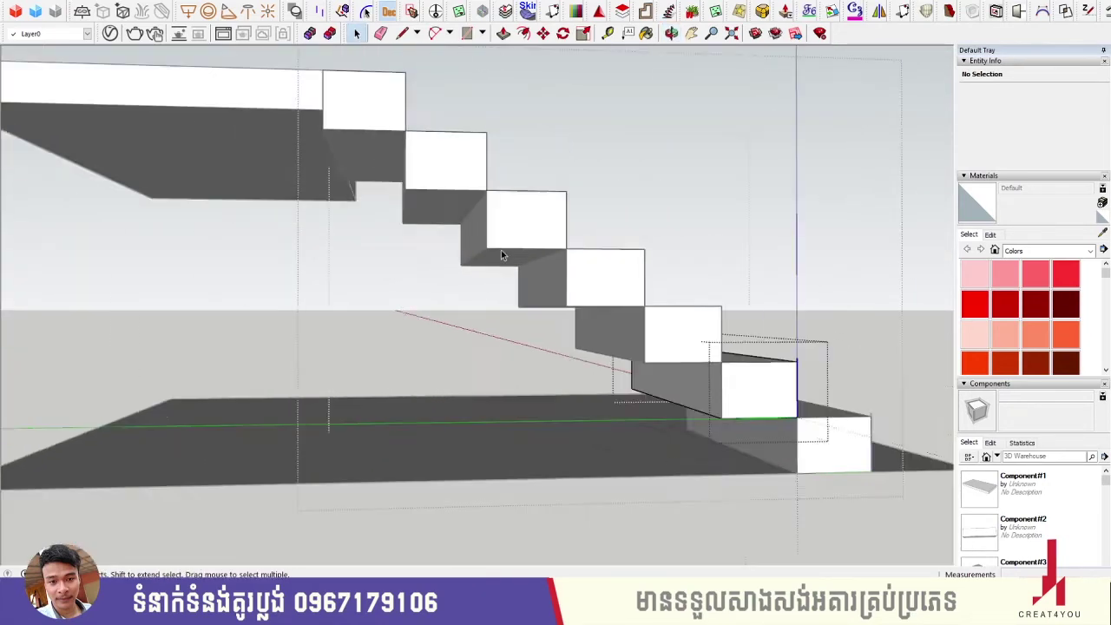
pyautogui.scroll(3, 704, 393)
pyautogui.scroll(3, 705, 393)
pyautogui.moveTo(705, 393)
pyautogui.mouseDown(button='middle')
pyautogui.moveTo(598, 265)
pyautogui.moveTo(607, 310)
pyautogui.moveTo(640, 334)
pyautogui.moveTo(594, 363)
pyautogui.mouseUp(button='middle')
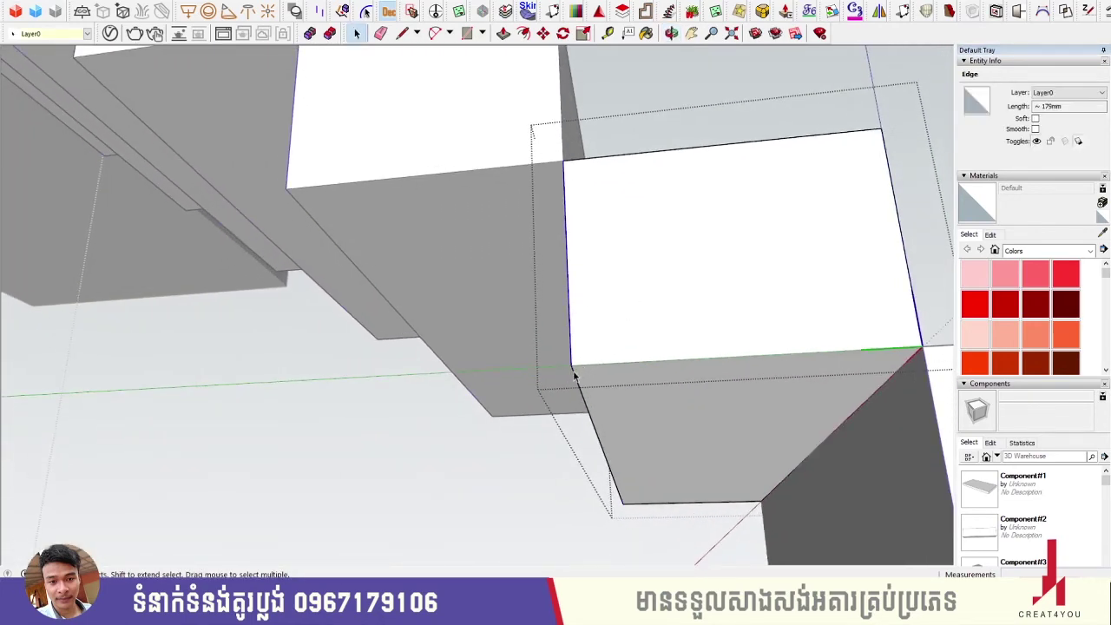
# Move the bottom edge up along the blue axis to form the sloped stair waist.
pyautogui.press('m')
pyautogui.click(580, 341)
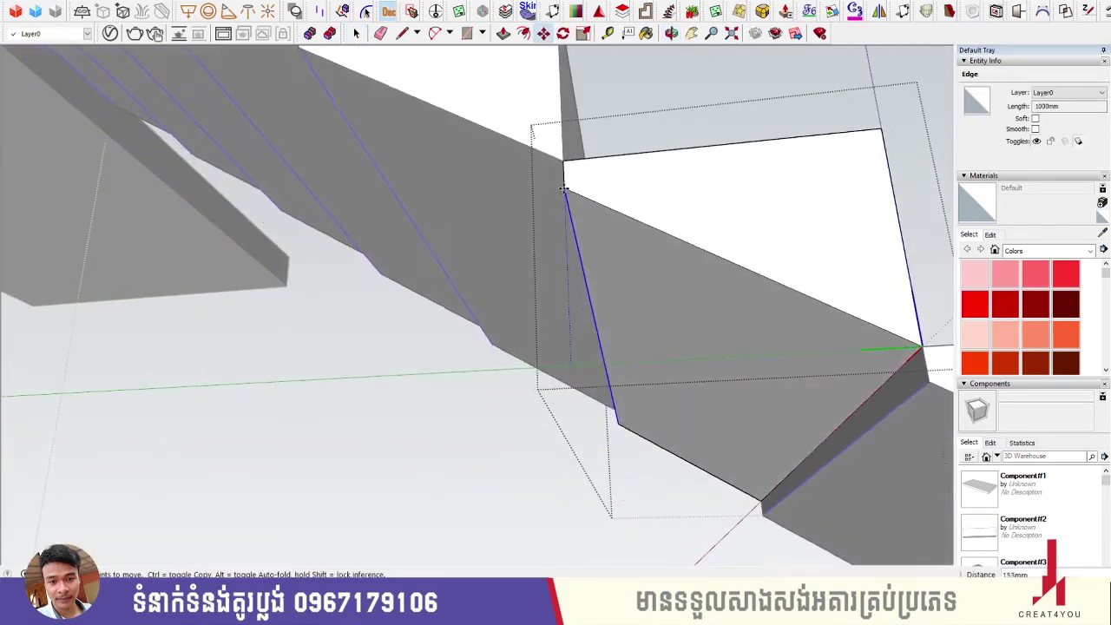
pyautogui.click(563, 158)
pyautogui.press('space')
pyautogui.scroll(-5, 563, 158)
pyautogui.scroll(6, 434, 128)
pyautogui.scroll(2, 429, 126)
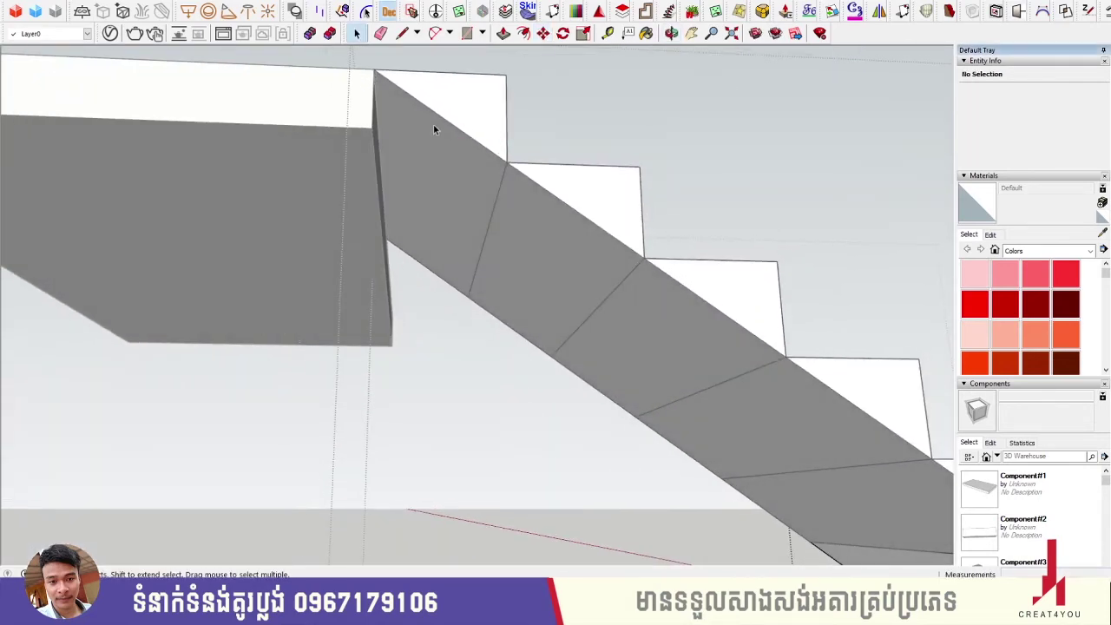
# Push/pull the sloped underside face outward into a thick concrete waist, then orbit out to check.
pyautogui.doubleClick(435, 128)
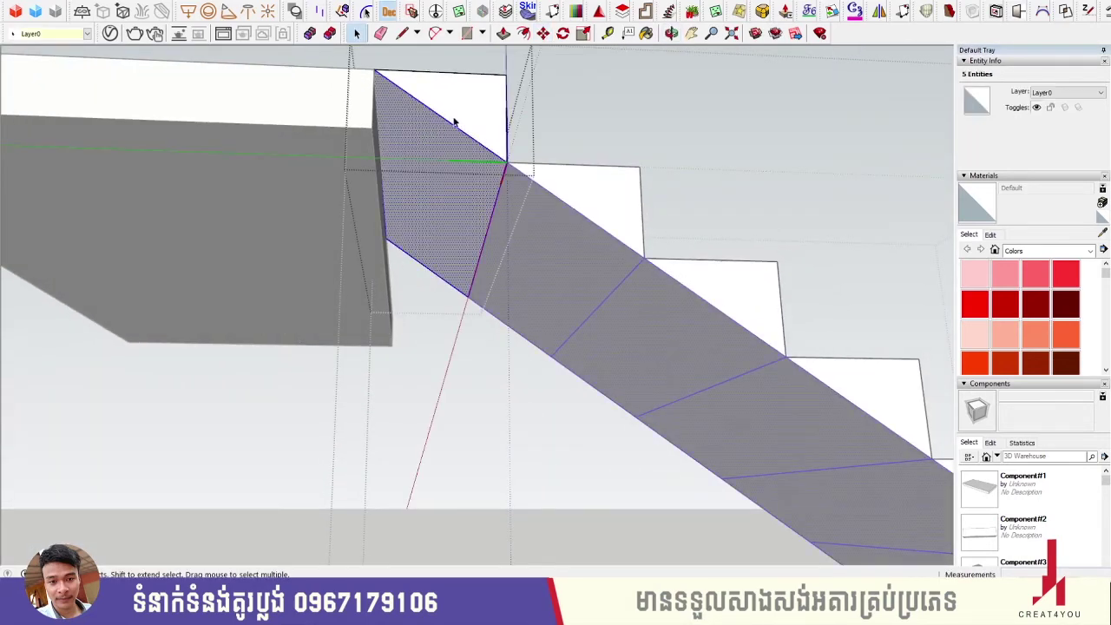
pyautogui.scroll(-2, 435, 127)
pyautogui.press('p')
pyautogui.scroll(2, 418, 124)
pyautogui.scroll(-2, 418, 108)
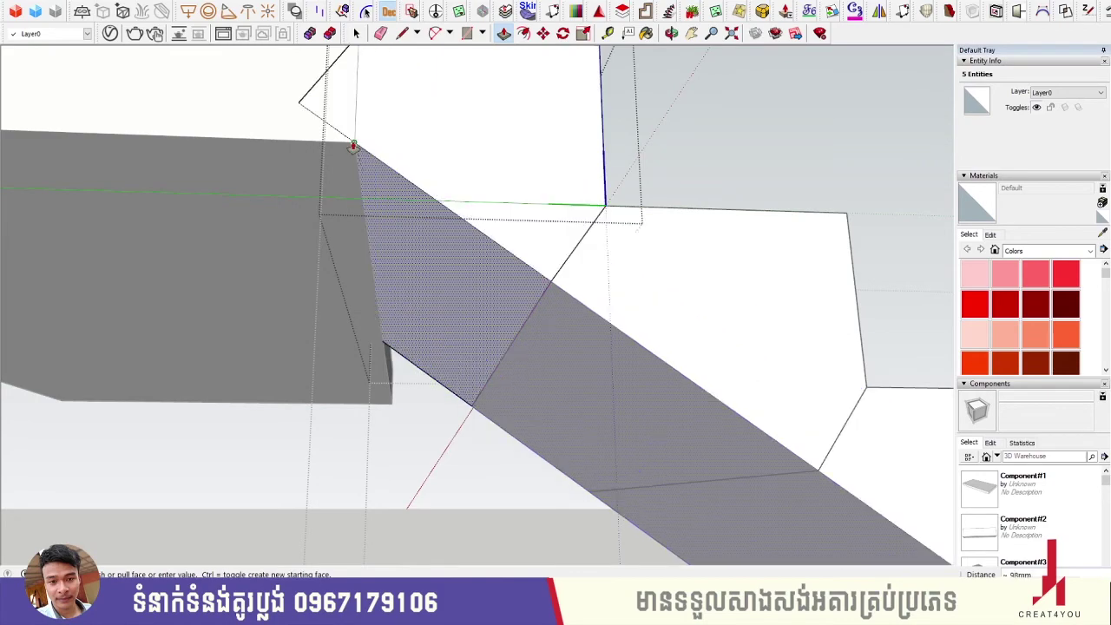
pyautogui.scroll(-2, 472, 179)
pyautogui.scroll(-4, 471, 179)
pyautogui.scroll(3, 600, 218)
pyautogui.moveTo(600, 218)
pyautogui.mouseDown(button='middle')
pyautogui.moveTo(373, 337)
pyautogui.moveTo(414, 110)
pyautogui.moveTo(290, 168)
pyautogui.moveTo(516, 101)
pyautogui.moveTo(474, 284)
pyautogui.moveTo(289, 261)
pyautogui.moveTo(444, 182)
pyautogui.moveTo(494, 243)
pyautogui.moveTo(578, 186)
pyautogui.moveTo(540, 339)
pyautogui.mouseUp(button='middle')
pyautogui.scroll(4, 475, 283)
pyautogui.scroll(-3, 475, 283)
# Copy the stair flight from its corner onto the mid-landing and rotate the copy 180°.
pyautogui.click(434, 252)
pyautogui.scroll(3, 451, 377)
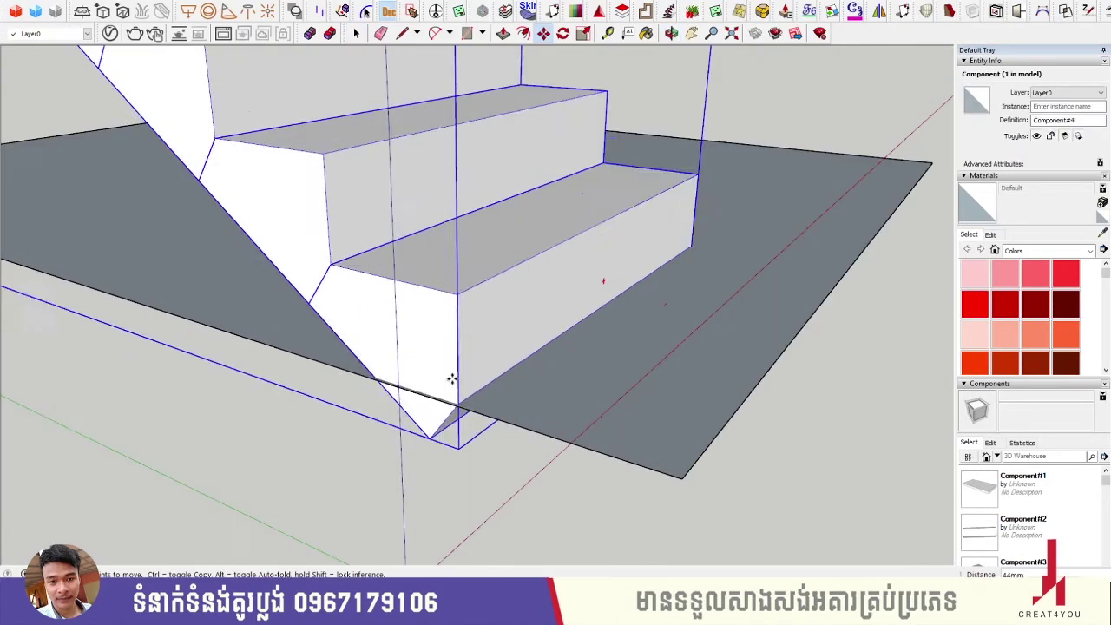
pyautogui.press('m')
pyautogui.click(446, 307)
pyautogui.scroll(5, 446, 307)
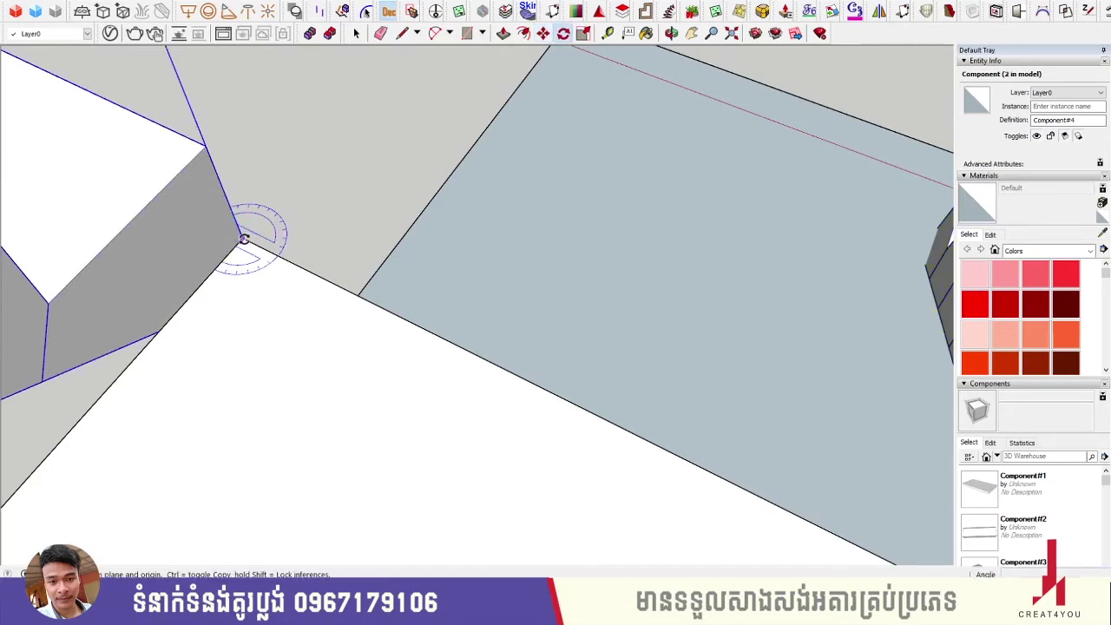
pyautogui.scroll(-5, 292, 262)
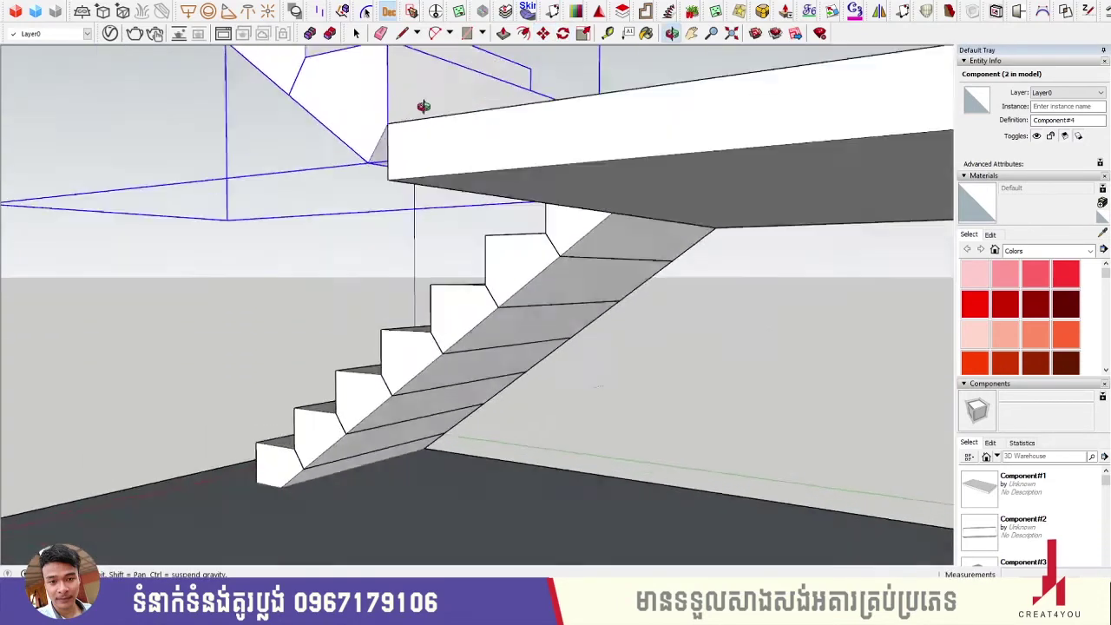
pyautogui.moveTo(396, 178)
pyautogui.mouseDown(button='middle')
pyautogui.moveTo(344, 396)
pyautogui.moveTo(367, 330)
pyautogui.moveTo(595, 248)
pyautogui.moveTo(583, 225)
pyautogui.moveTo(575, 258)
pyautogui.moveTo(558, 218)
pyautogui.moveTo(555, 154)
pyautogui.moveTo(542, 205)
pyautogui.moveTo(627, 184)
pyautogui.moveTo(56, 95)
pyautogui.moveTo(253, 118)
pyautogui.mouseUp(button='middle')
pyautogui.scroll(3, 379, 248)
pyautogui.scroll(5, 627, 183)
# Make the upper flight unique and select its lowest step beside the landing.
pyautogui.scroll(-5, 253, 118)
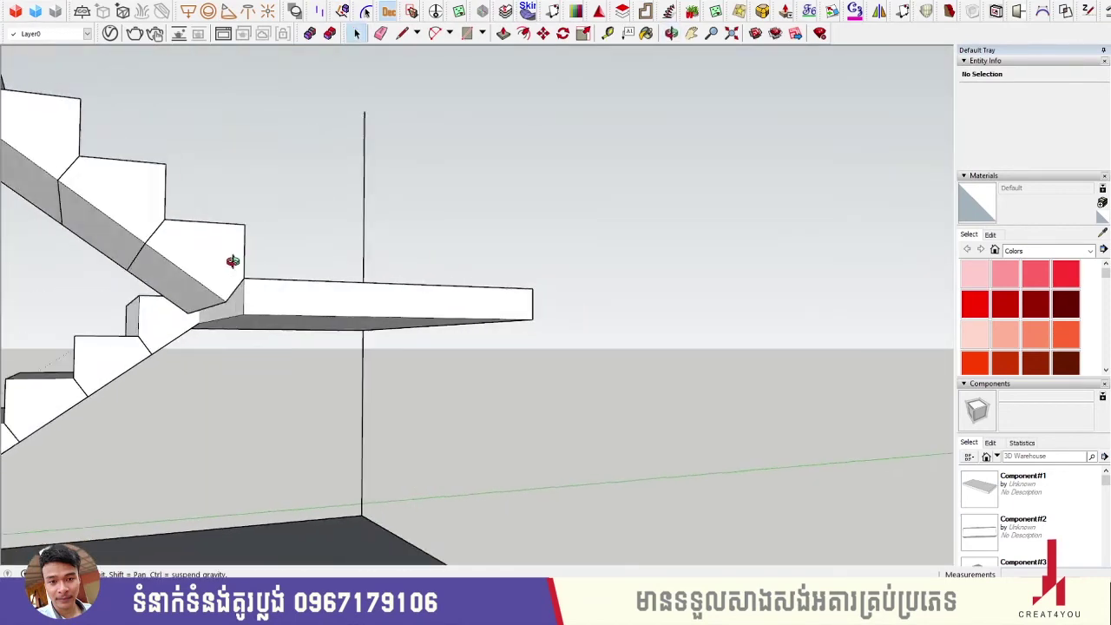
pyautogui.click(187, 264)
pyautogui.moveTo(187, 264)
pyautogui.mouseDown(button='middle')
pyautogui.moveTo(390, 257)
pyautogui.moveTo(446, 354)
pyautogui.mouseUp(button='middle')
pyautogui.scroll(3, 308, 347)
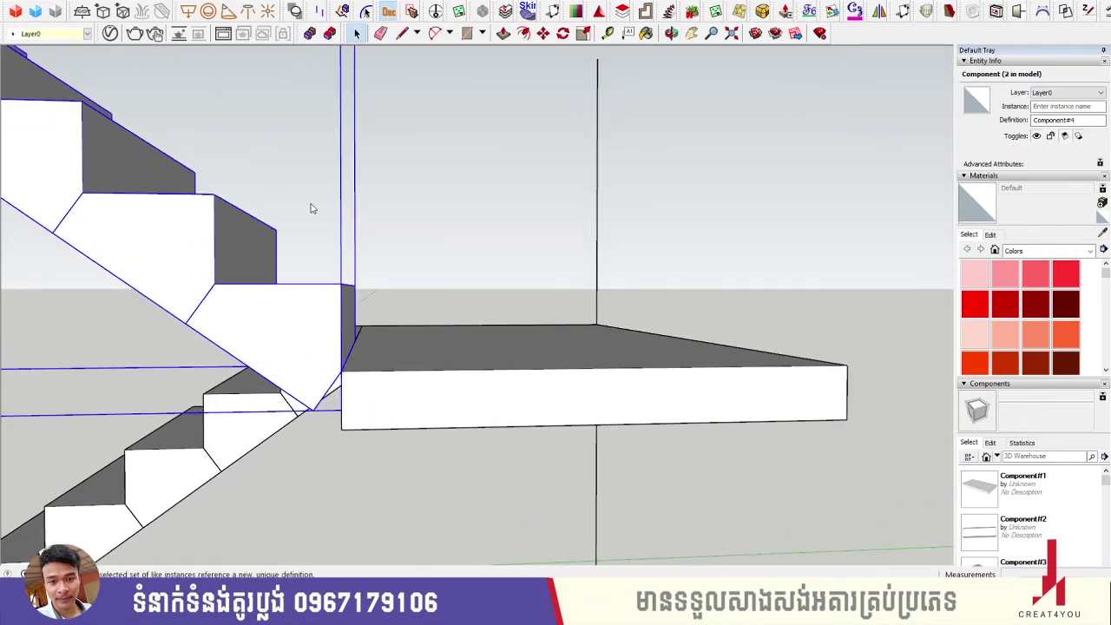
pyautogui.scroll(-2, 288, 334)
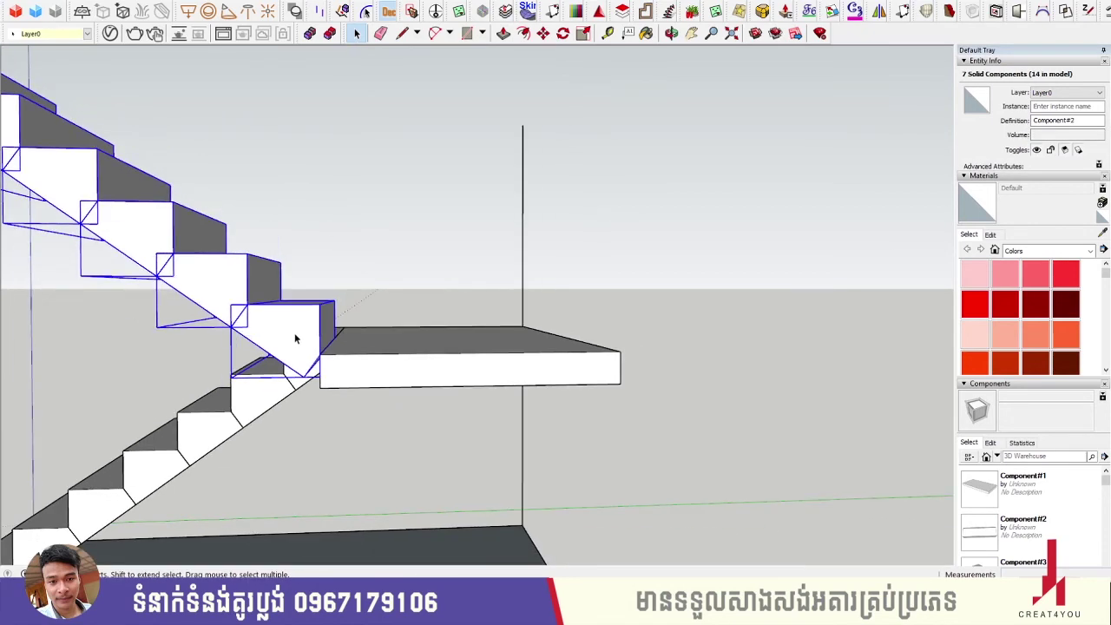
pyautogui.scroll(-2, 293, 338)
pyautogui.click(293, 337)
pyautogui.scroll(2, 294, 338)
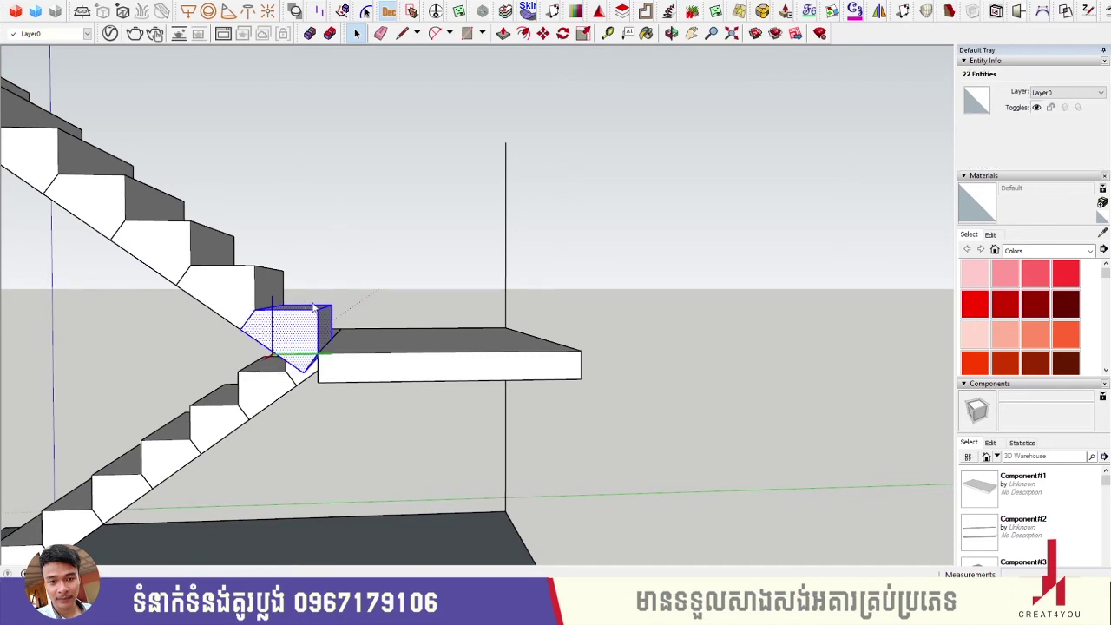
pyautogui.scroll(3, 294, 344)
# Push/pull the bottom step's end face so it fits against the landing slab.
pyautogui.press('Escape')
pyautogui.scroll(-2, 298, 307)
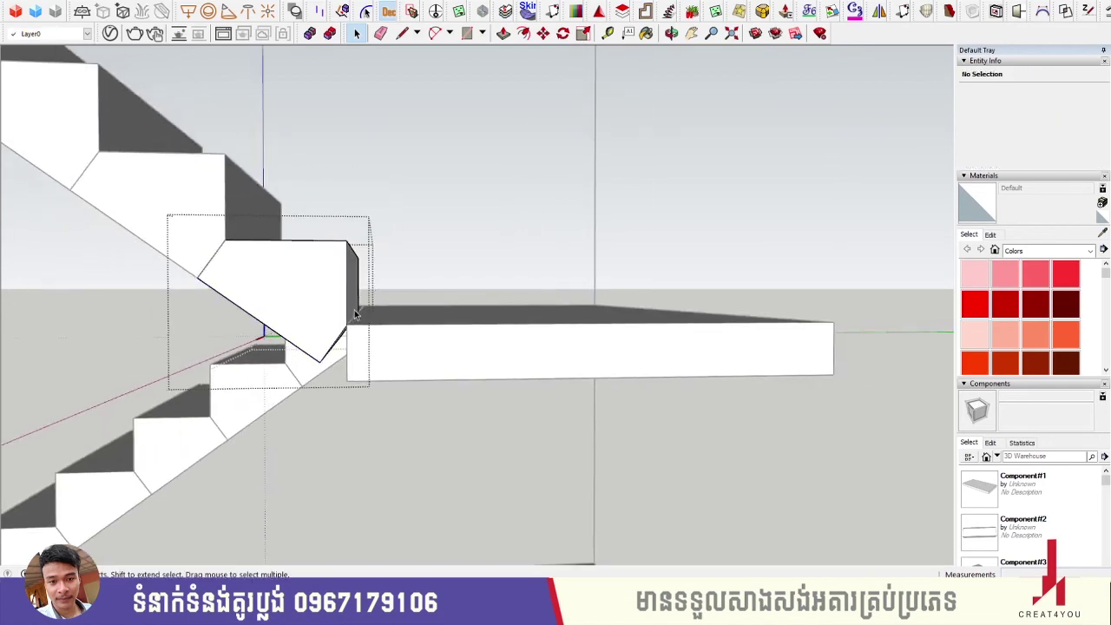
pyautogui.moveTo(298, 307)
pyautogui.mouseDown(button='middle')
pyautogui.moveTo(307, 139)
pyautogui.moveTo(326, 270)
pyautogui.mouseUp(button='middle')
pyautogui.moveTo(331, 223)
pyautogui.mouseDown(button='middle')
pyautogui.moveTo(350, 317)
pyautogui.moveTo(327, 318)
pyautogui.mouseUp(button='middle')
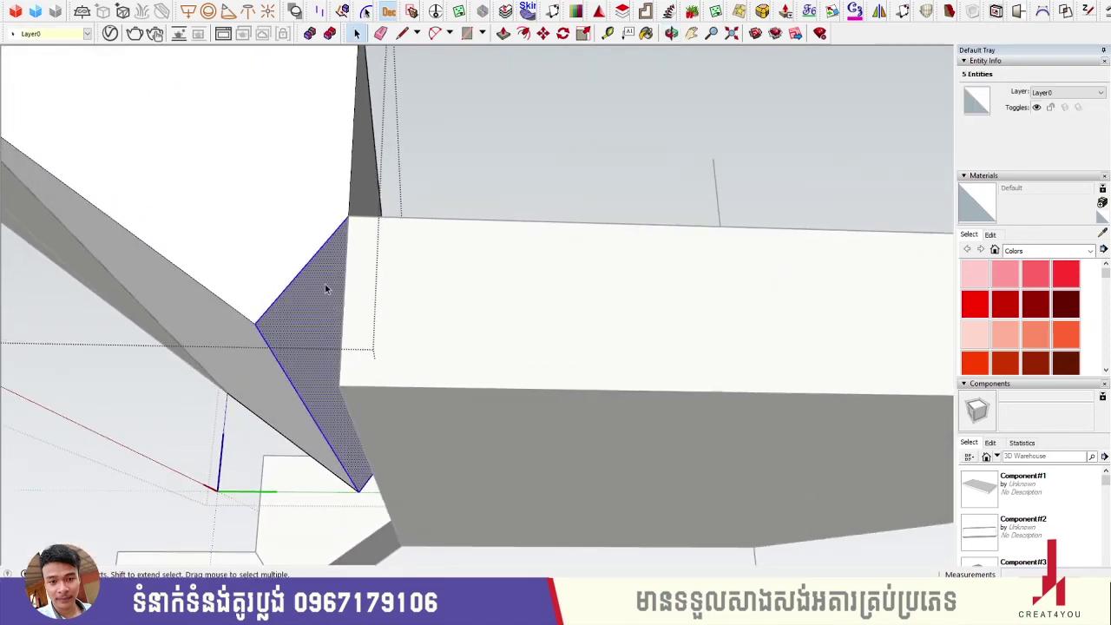
pyautogui.press('p')
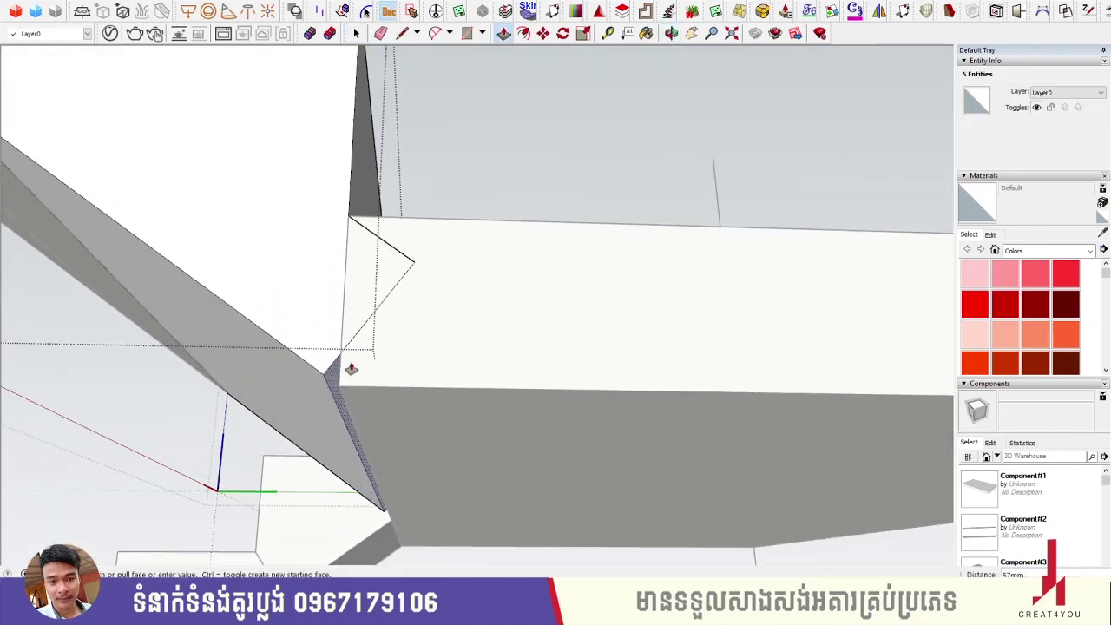
pyautogui.scroll(-3, 339, 360)
pyautogui.press('space')
pyautogui.moveTo(384, 217); pyautogui.dragTo(404, 327, button='middle')
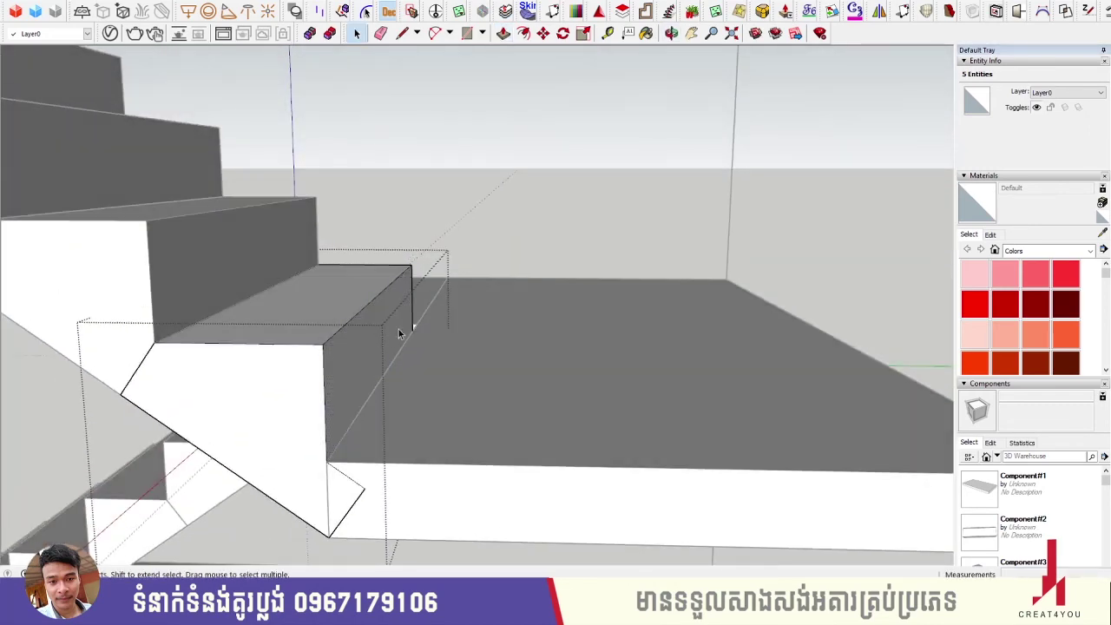
pyautogui.scroll(-3, 379, 249)
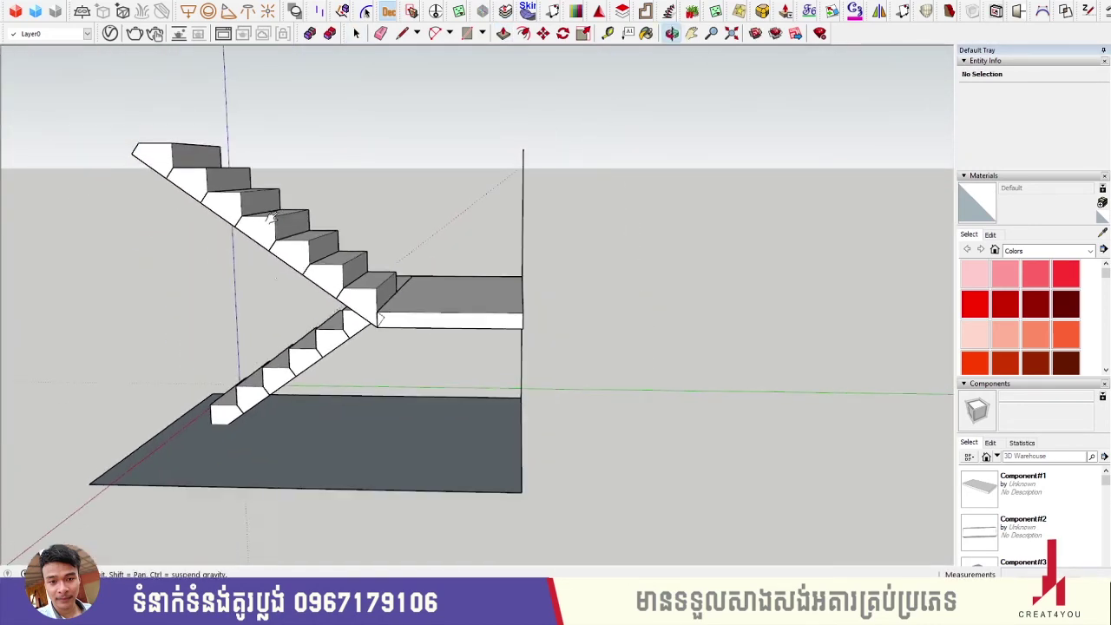
pyautogui.moveTo(378, 249)
pyautogui.mouseDown(button='middle')
pyautogui.moveTo(371, 198)
pyautogui.moveTo(325, 263)
pyautogui.moveTo(230, 235)
pyautogui.moveTo(129, 241)
pyautogui.moveTo(49, 220)
pyautogui.moveTo(558, 228)
pyautogui.moveTo(484, 416)
pyautogui.moveTo(491, 404)
pyautogui.moveTo(376, 323)
pyautogui.moveTo(712, 339)
pyautogui.mouseUp(button='middle')
pyautogui.click(492, 404)
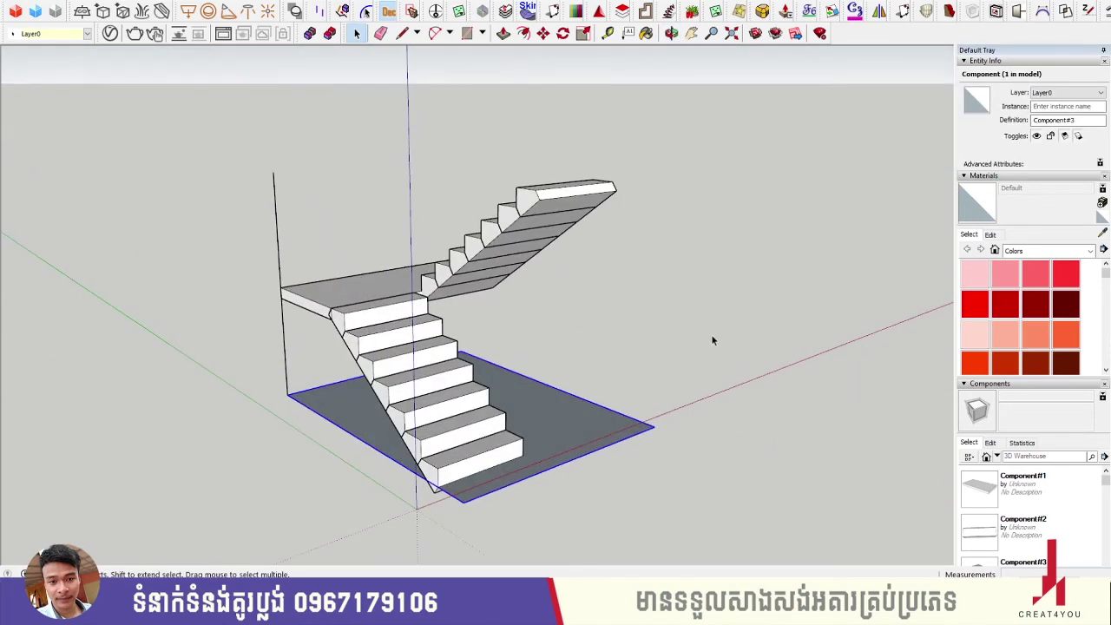
pyautogui.scroll(5, 499, 365)
pyautogui.moveTo(84, 274)
pyautogui.mouseDown(button='middle')
pyautogui.moveTo(373, 286)
pyautogui.moveTo(469, 325)
pyautogui.moveTo(405, 388)
pyautogui.moveTo(486, 426)
pyautogui.moveTo(749, 377)
pyautogui.mouseUp(button='middle')
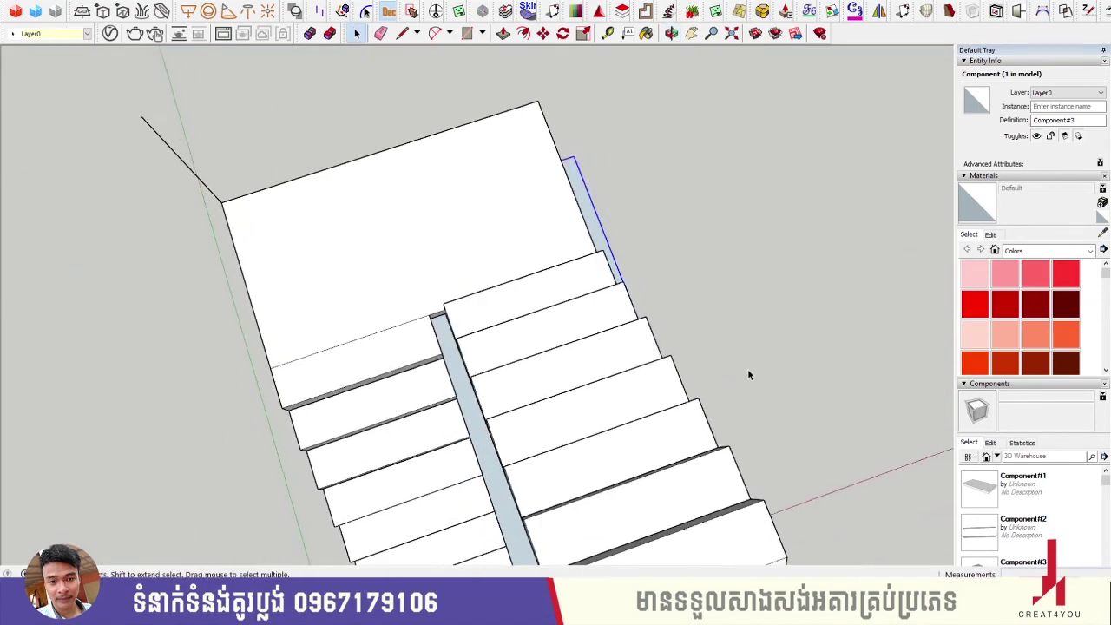
pyautogui.scroll(5, 231, 374)
pyautogui.moveTo(230, 374); pyautogui.dragTo(739, 220, button='middle')
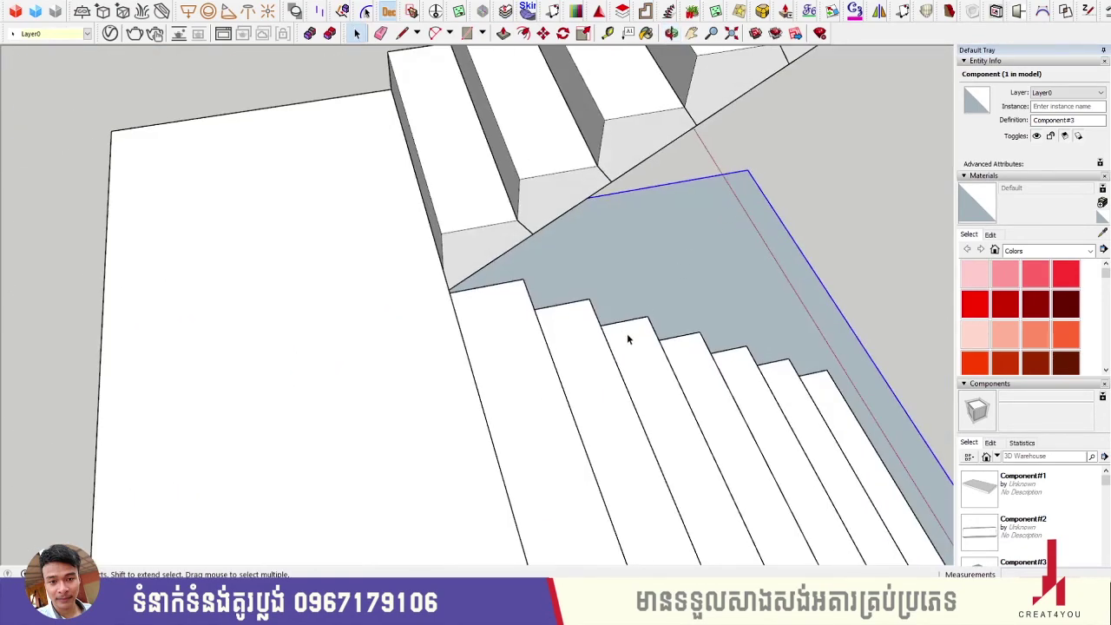
pyautogui.scroll(-3, 503, 367)
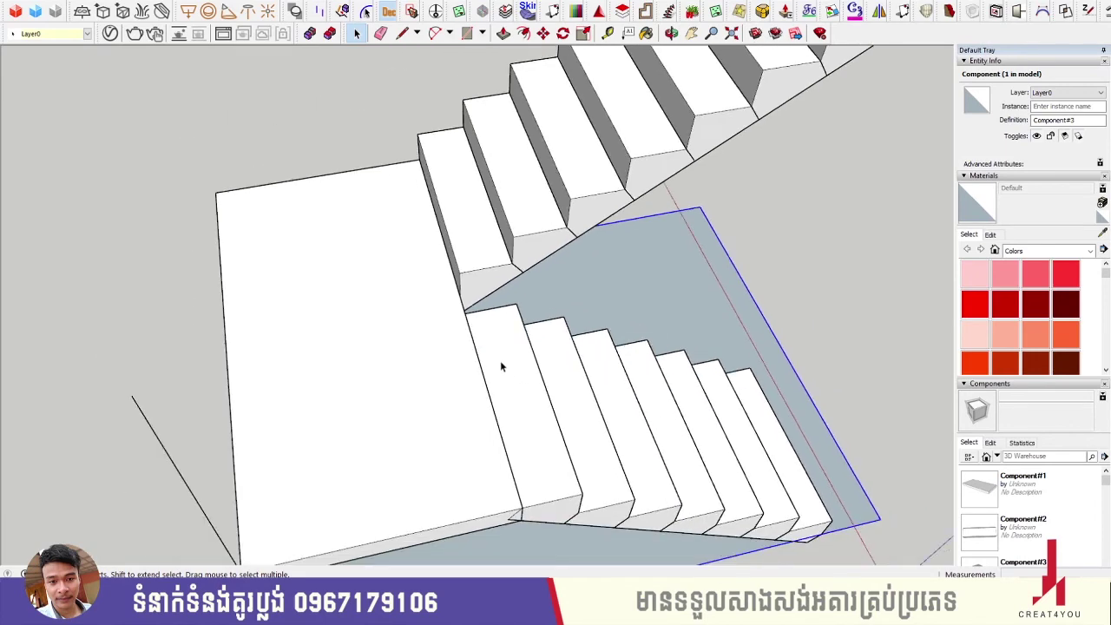
pyautogui.scroll(-3, 432, 399)
pyautogui.moveTo(456, 421)
pyautogui.mouseDown(button='middle')
pyautogui.moveTo(422, 297)
pyautogui.moveTo(421, 322)
pyautogui.moveTo(385, 288)
pyautogui.moveTo(399, 378)
pyautogui.mouseUp(button='middle')
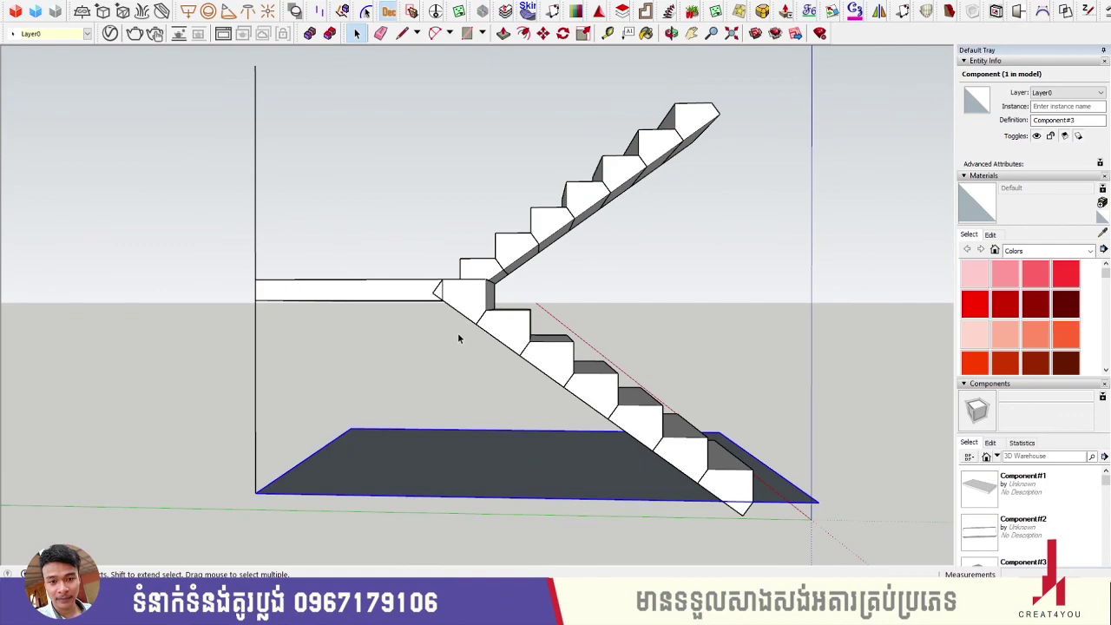